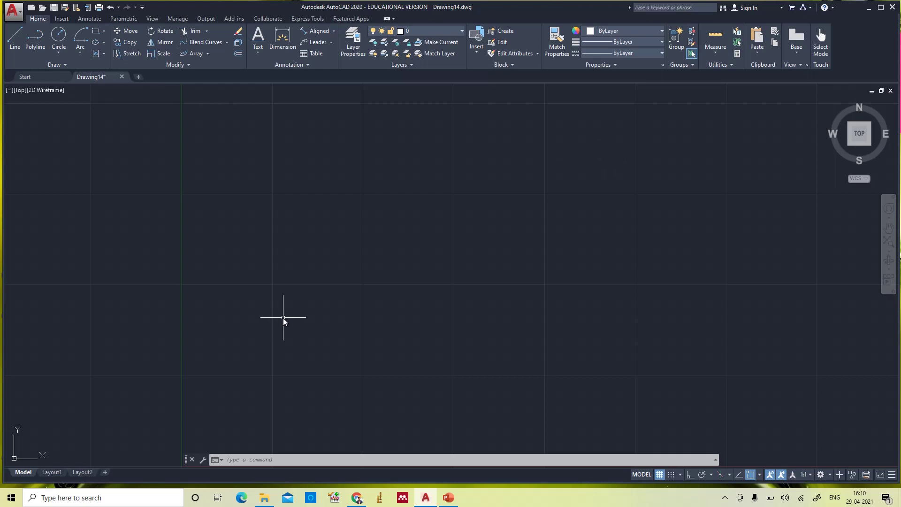
- Draw a horizontal line 100 units long to the right with Ortho mode turned on
{"action": "type", "text": "l"}
{"action": "key", "text": "Return"}
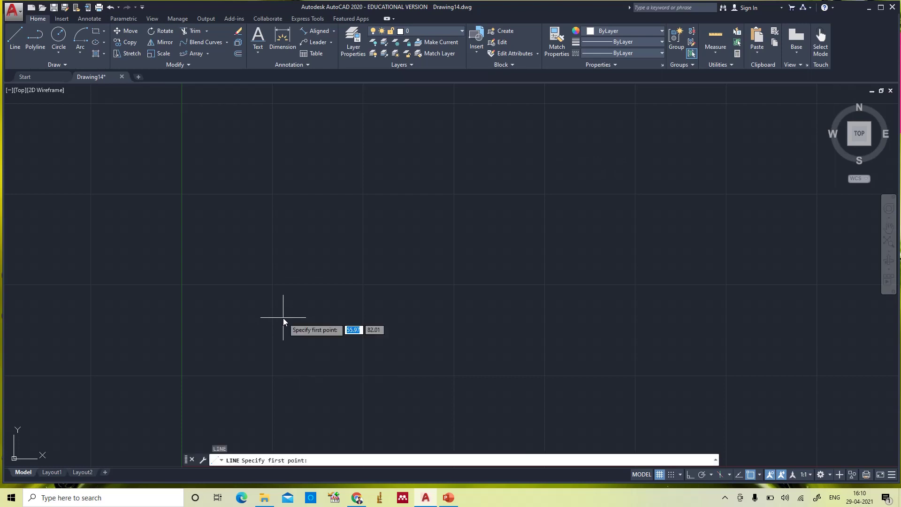
{"action": "left_click", "coordinate": [246, 283]}
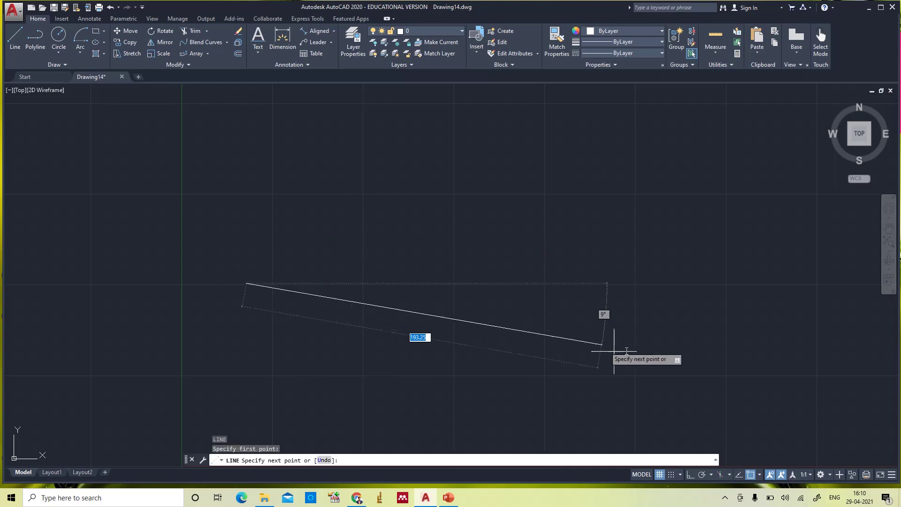
{"action": "left_click", "coordinate": [690, 474]}
{"action": "type", "text": "1"}
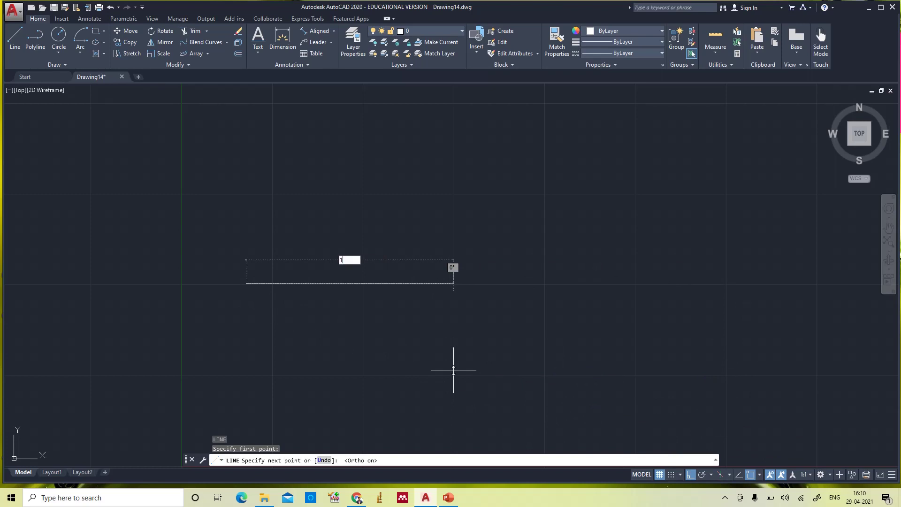
{"action": "type", "text": "00"}
{"action": "key", "text": "Return"}
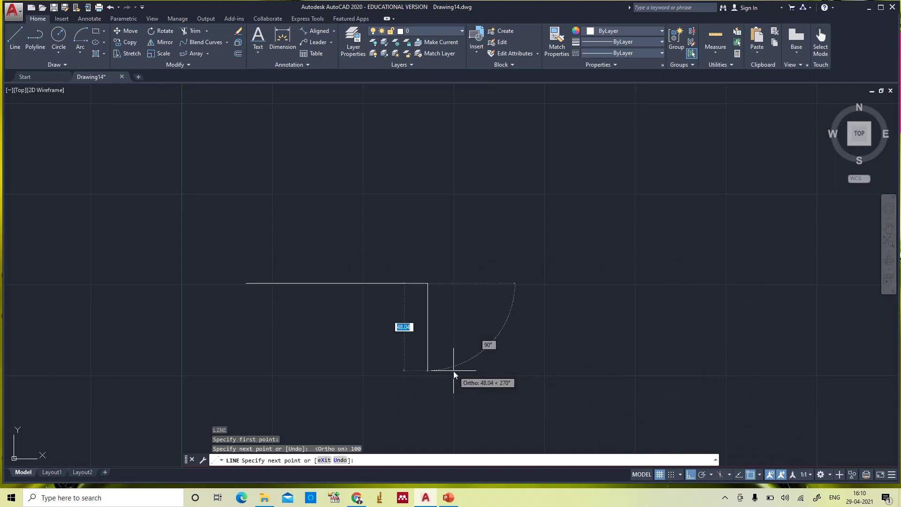
{"action": "key", "text": "Return"}
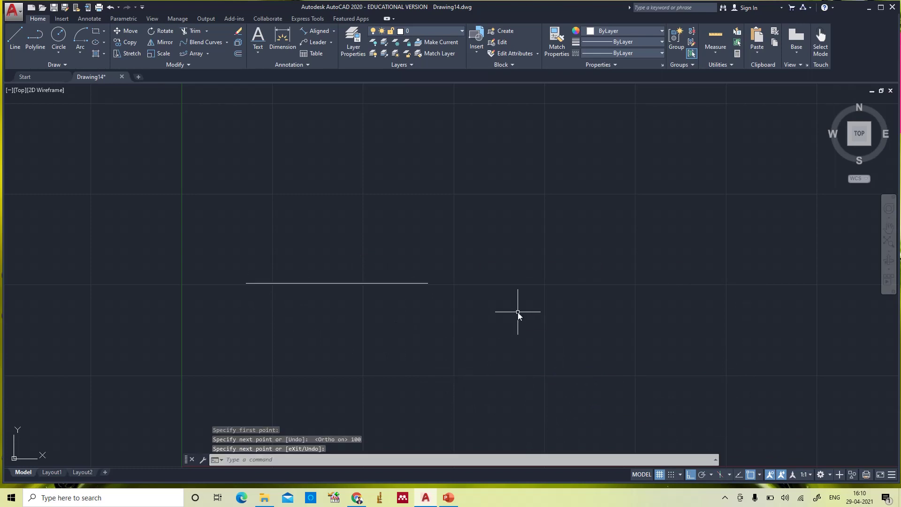
- Draw a circle with a radius of 25 beyond the right end of the horizontal line
{"action": "type", "text": "c"}
{"action": "key", "text": "Return"}
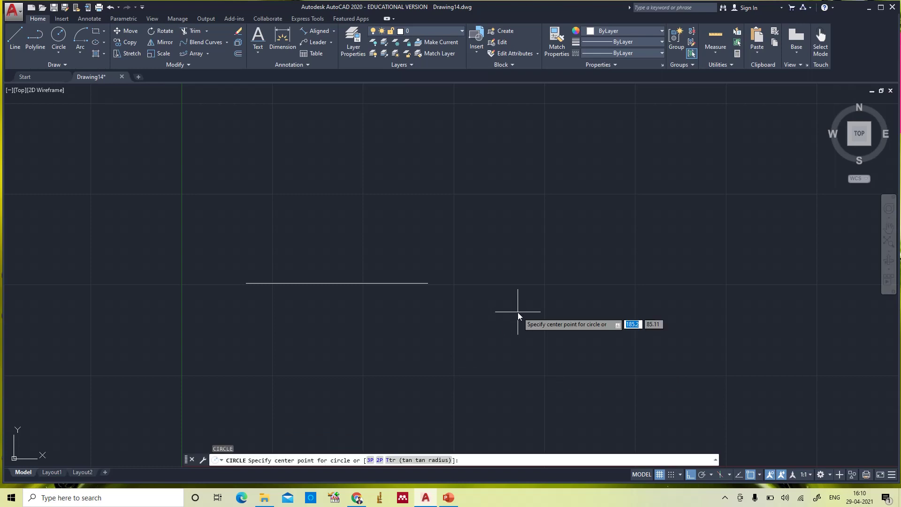
{"action": "left_click", "coordinate": [543, 286]}
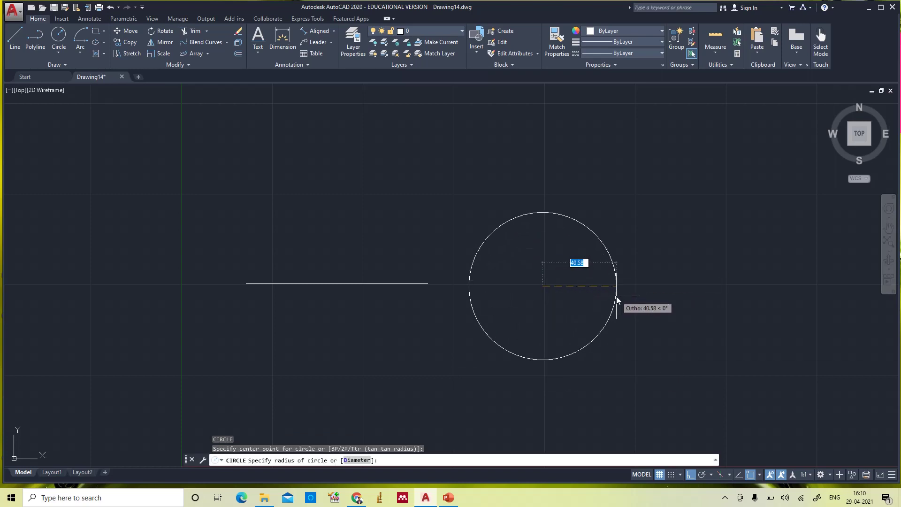
{"action": "type", "text": "25"}
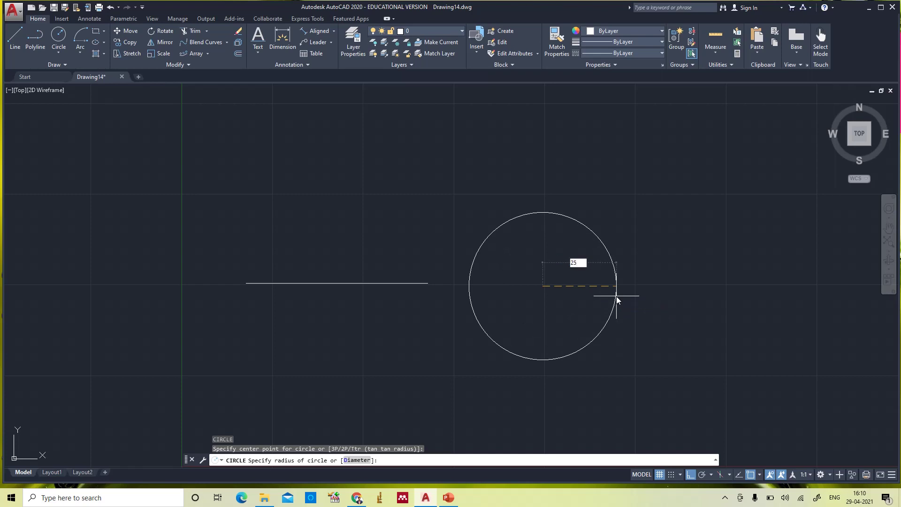
{"action": "key", "text": "Return"}
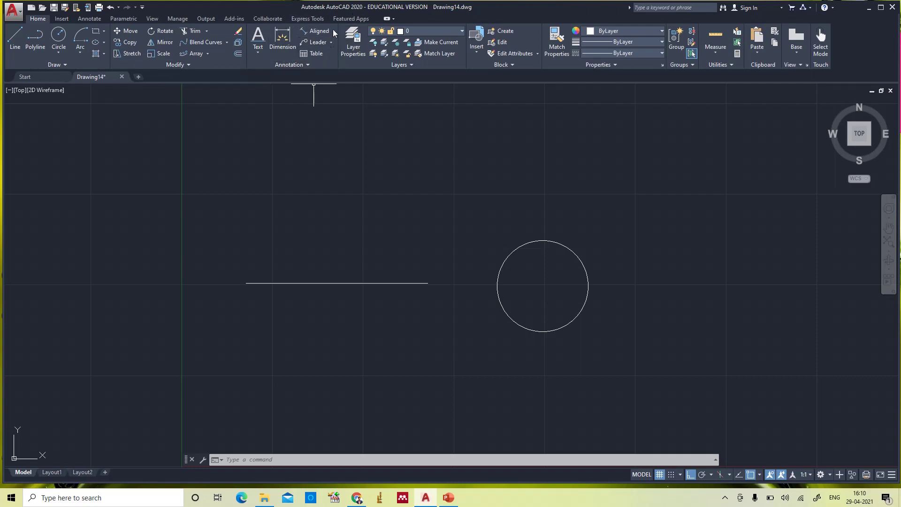
- Add a linear dimension between the horizontal line's two endpoints, placing it above the line
{"action": "left_click", "coordinate": [257, 53]}
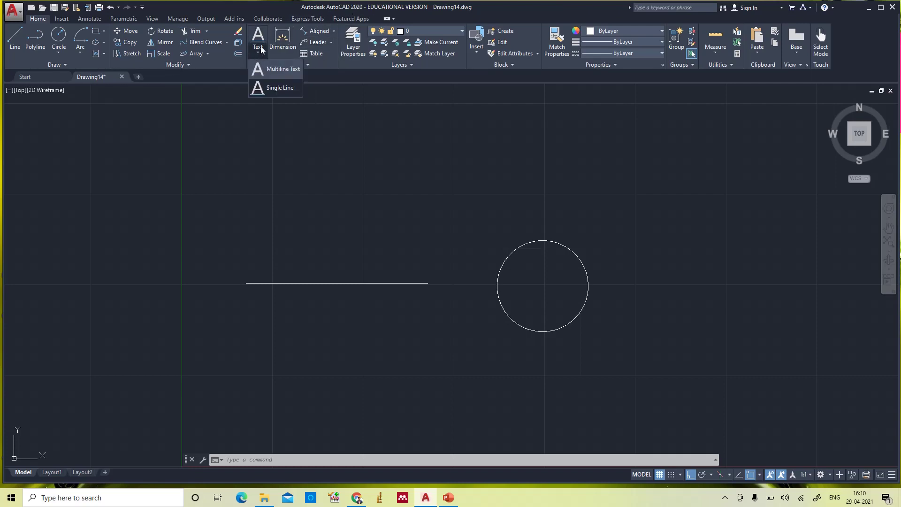
{"action": "left_click", "coordinate": [335, 31]}
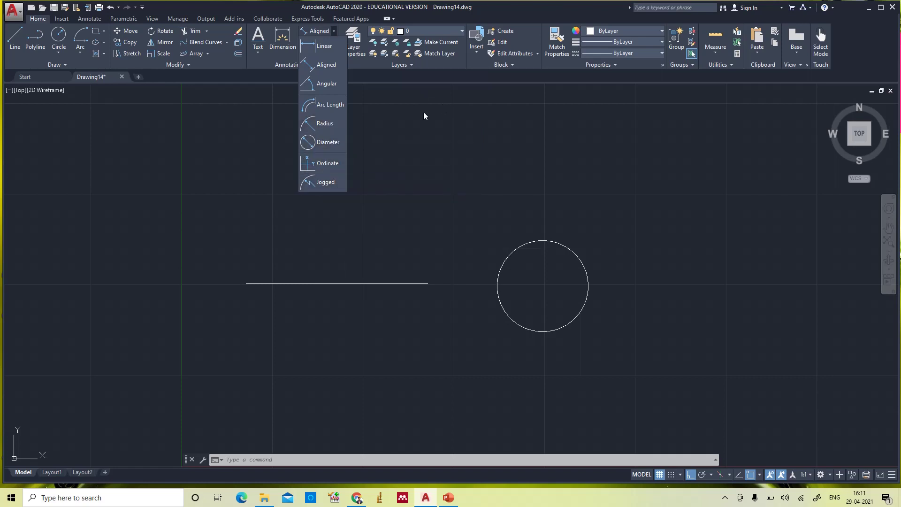
{"action": "left_click", "coordinate": [323, 47]}
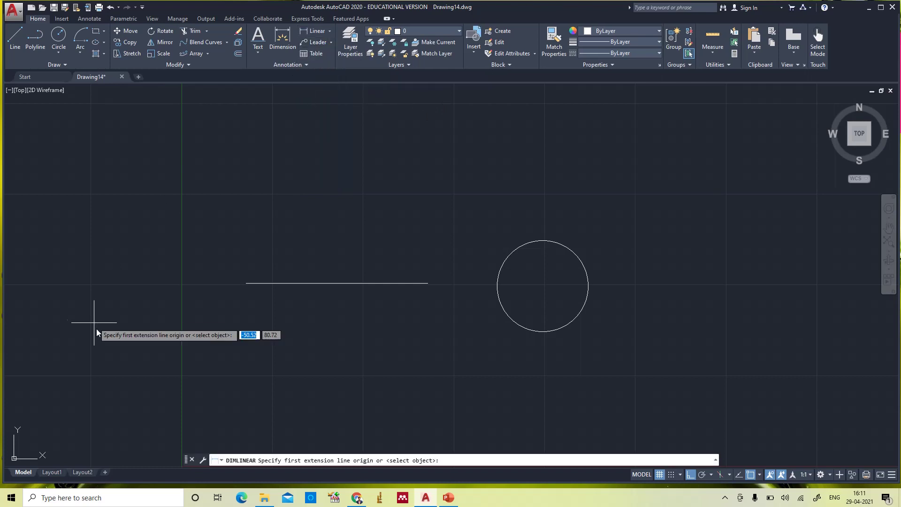
{"action": "left_click", "coordinate": [246, 283]}
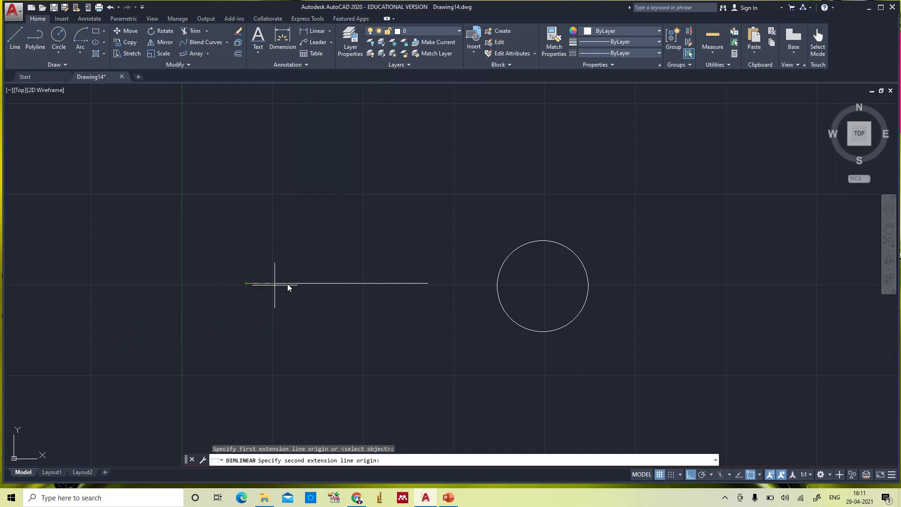
{"action": "left_click", "coordinate": [428, 283]}
{"action": "left_click", "coordinate": [429, 242]}
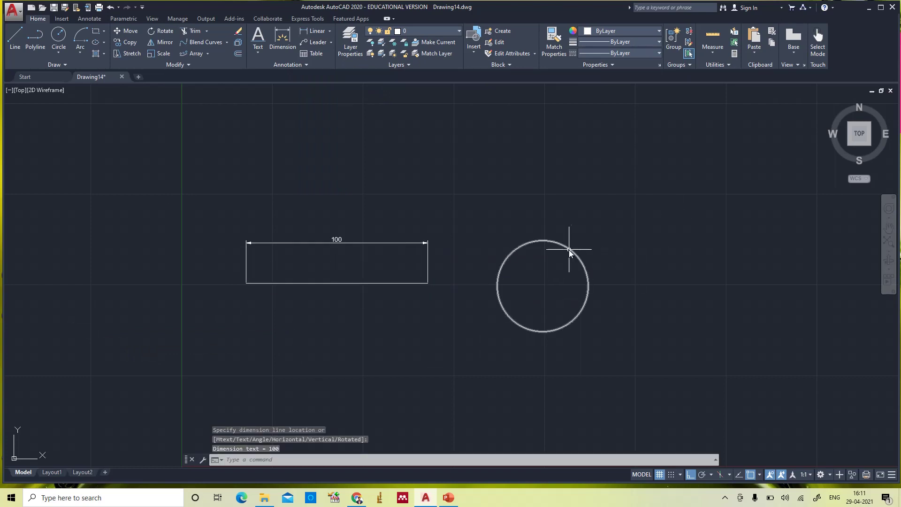
- Add a radius dimension to the circle, placing its text outside at the upper right
{"action": "mouse_move", "coordinate": [569, 249]}
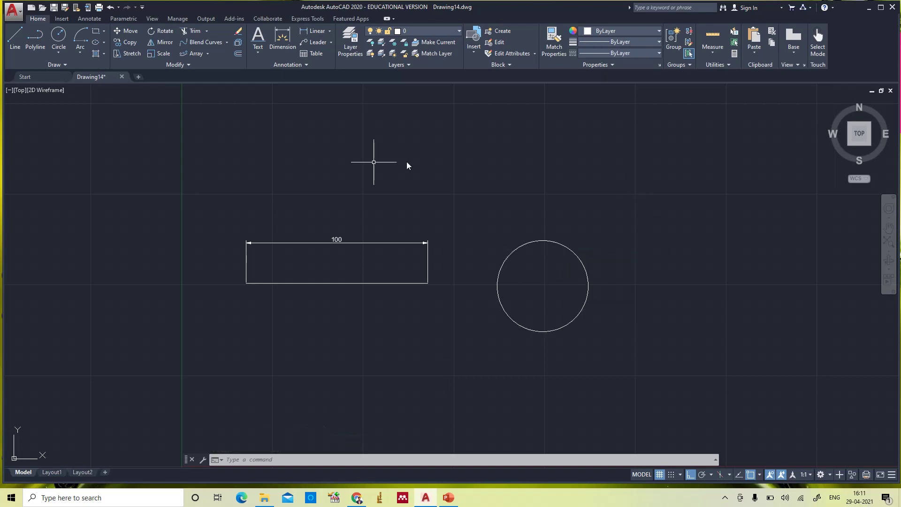
{"action": "left_click", "coordinate": [330, 31]}
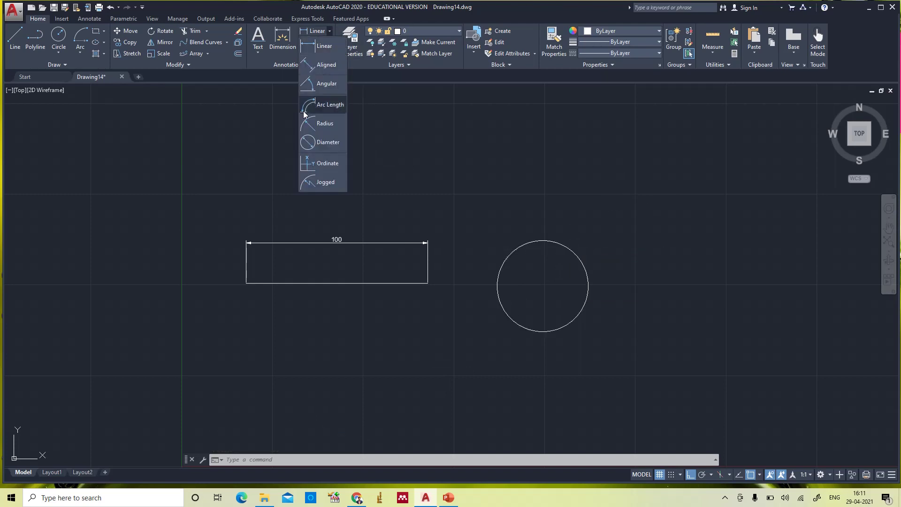
{"action": "left_click", "coordinate": [324, 123]}
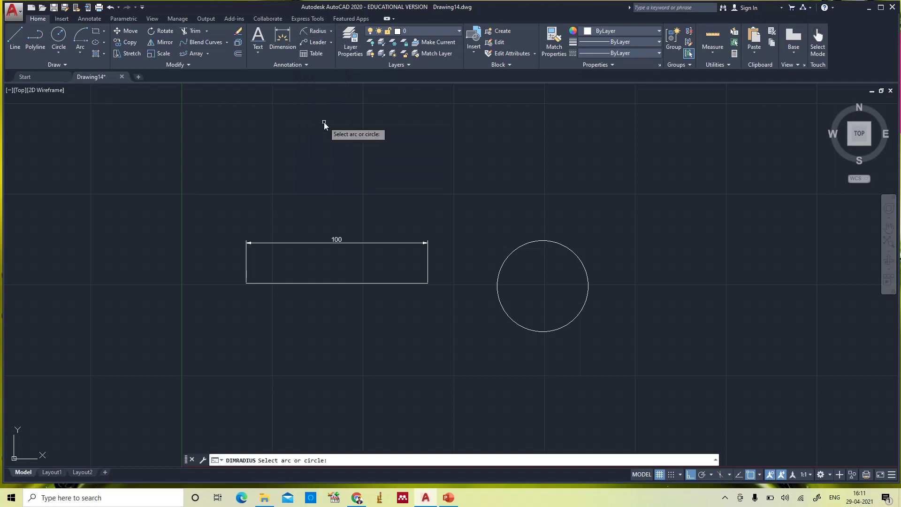
{"action": "left_click", "coordinate": [541, 240]}
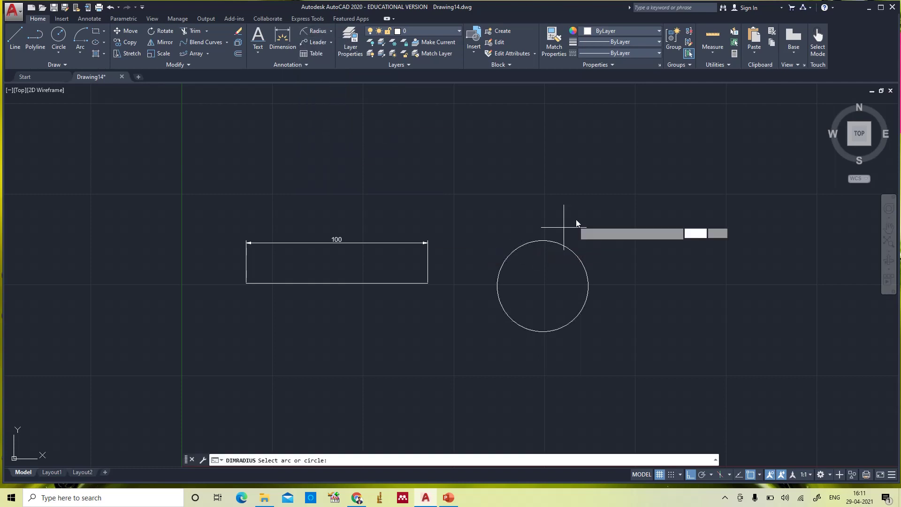
{"action": "left_click", "coordinate": [606, 219]}
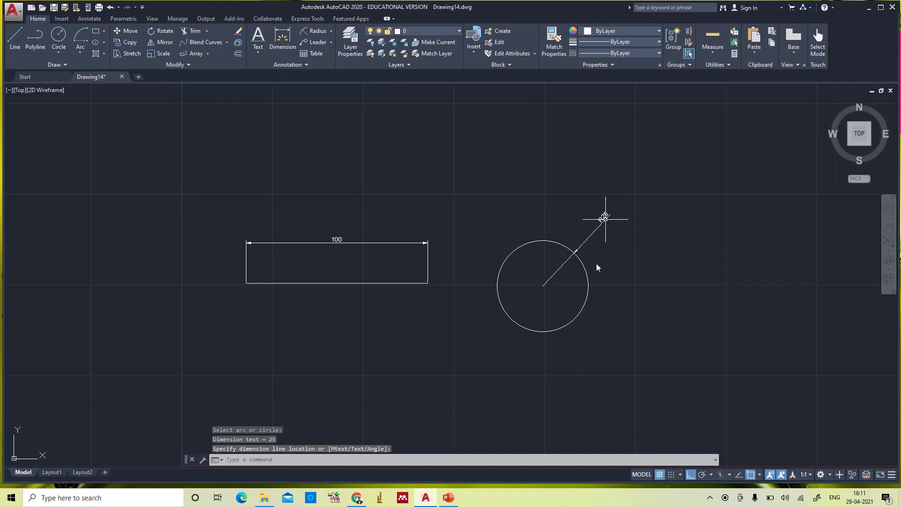
- Add a diameter dimension to the circle, placing its text outside just below the radius dimension text
{"action": "left_click", "coordinate": [331, 30]}
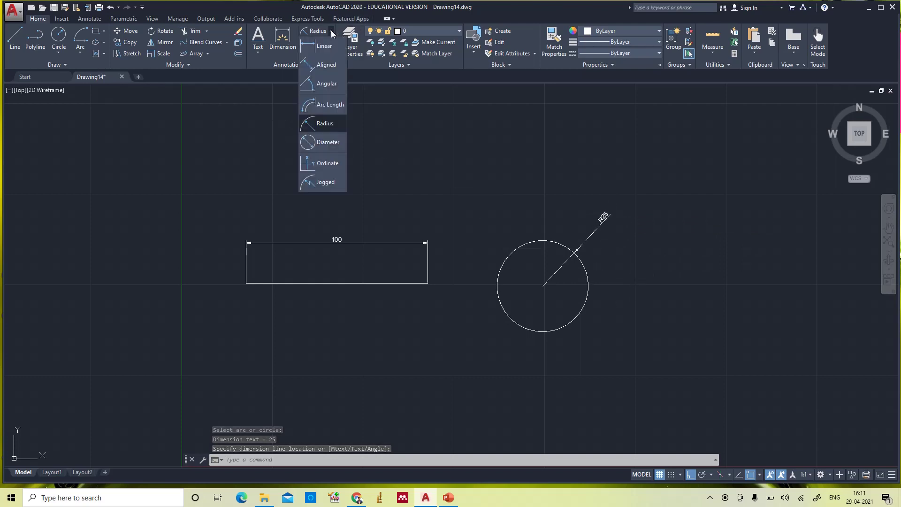
{"action": "left_click", "coordinate": [316, 144]}
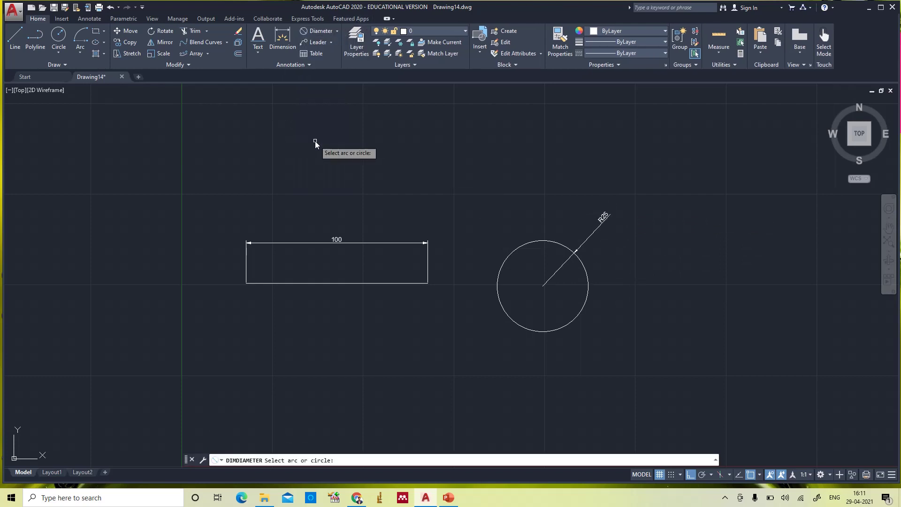
{"action": "left_click", "coordinate": [584, 268]}
{"action": "left_click", "coordinate": [619, 229]}
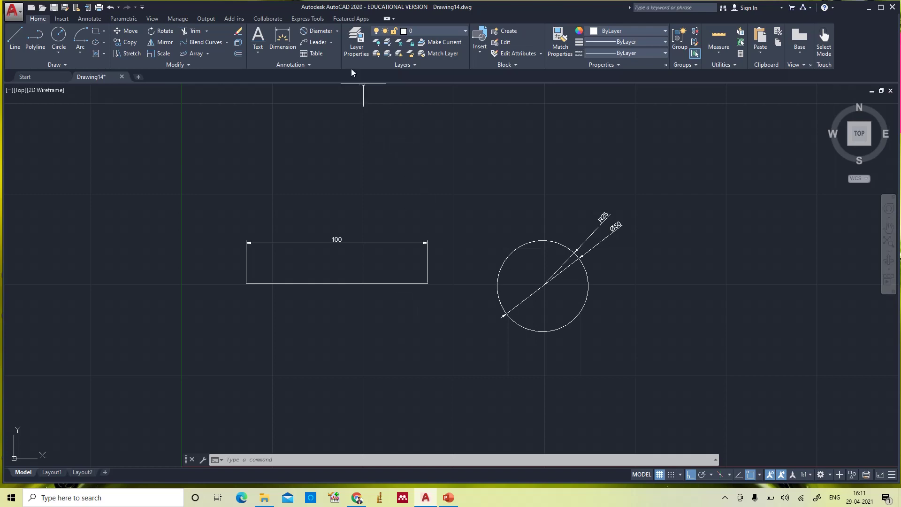
- Open the Dimension Style Manager and preview the Standard, Annotative and ISO-25 styles
{"action": "left_click", "coordinate": [308, 64]}
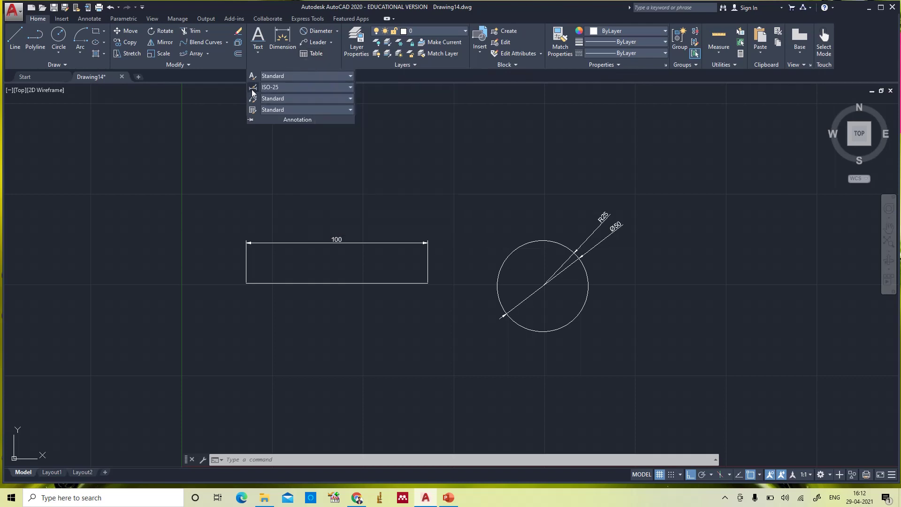
{"action": "left_click", "coordinate": [351, 88]}
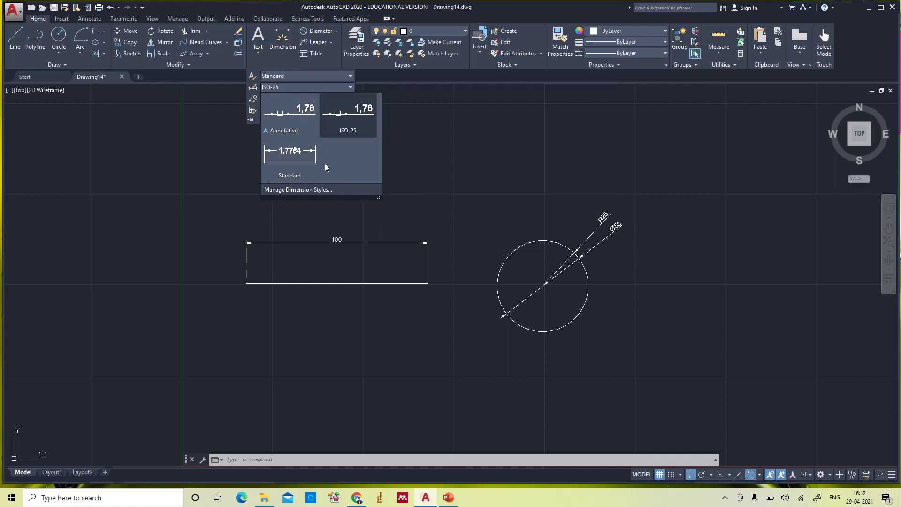
{"action": "left_click", "coordinate": [305, 189]}
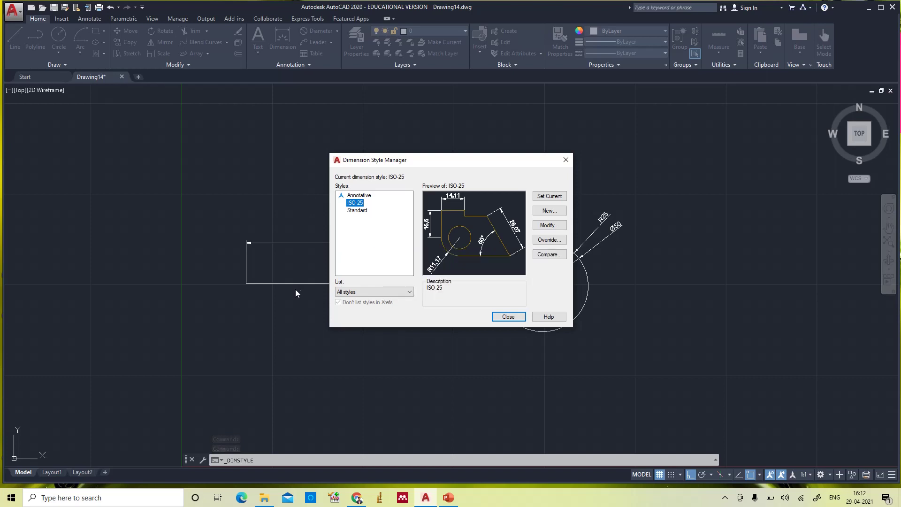
{"action": "left_click", "coordinate": [358, 212]}
{"action": "left_click", "coordinate": [364, 196]}
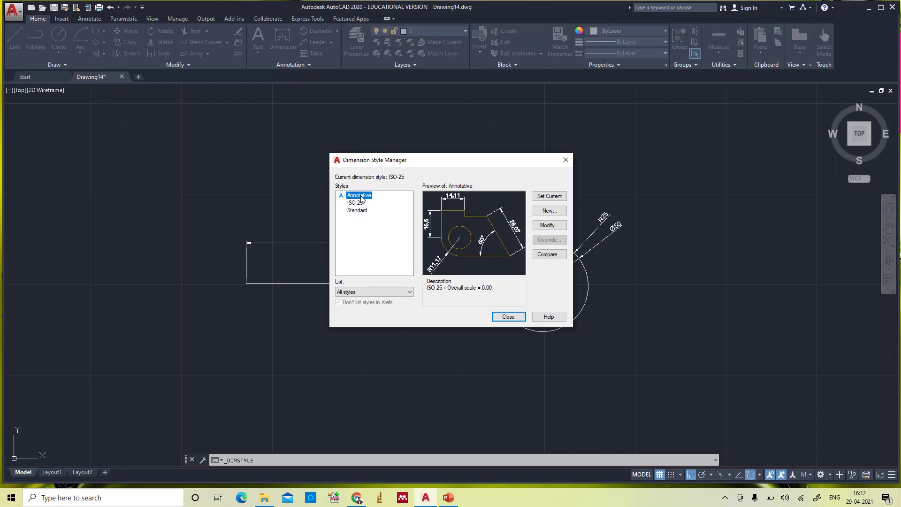
{"action": "left_click", "coordinate": [356, 205]}
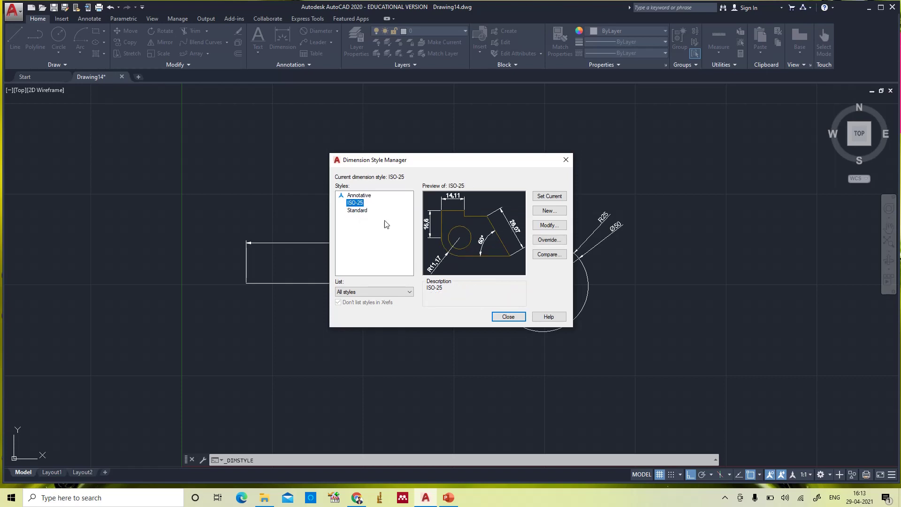
- Examine the ISO-25 style's baseline spacing, extension line extension, origin offset and text height, leaving without changes
{"action": "left_click", "coordinate": [547, 226]}
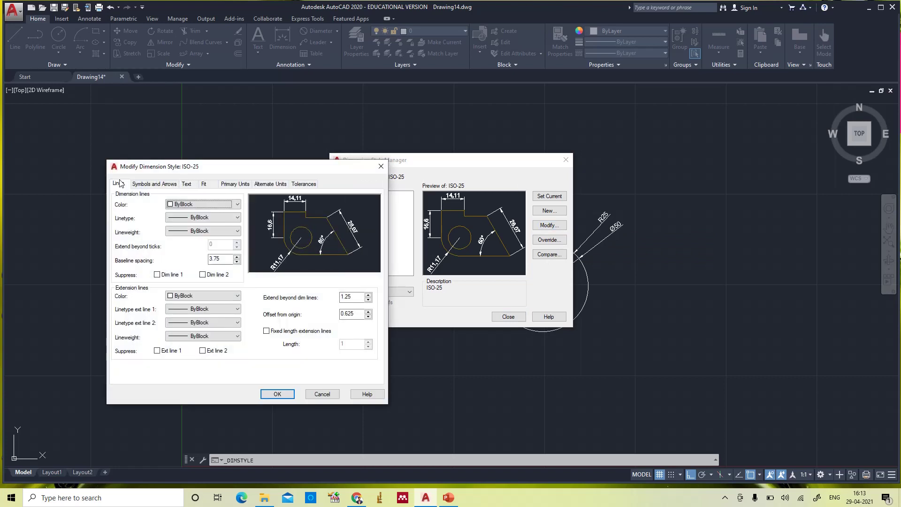
{"action": "left_click", "coordinate": [218, 261]}
{"action": "left_click", "coordinate": [347, 298]}
{"action": "left_click", "coordinate": [359, 315]}
{"action": "left_click", "coordinate": [185, 185]}
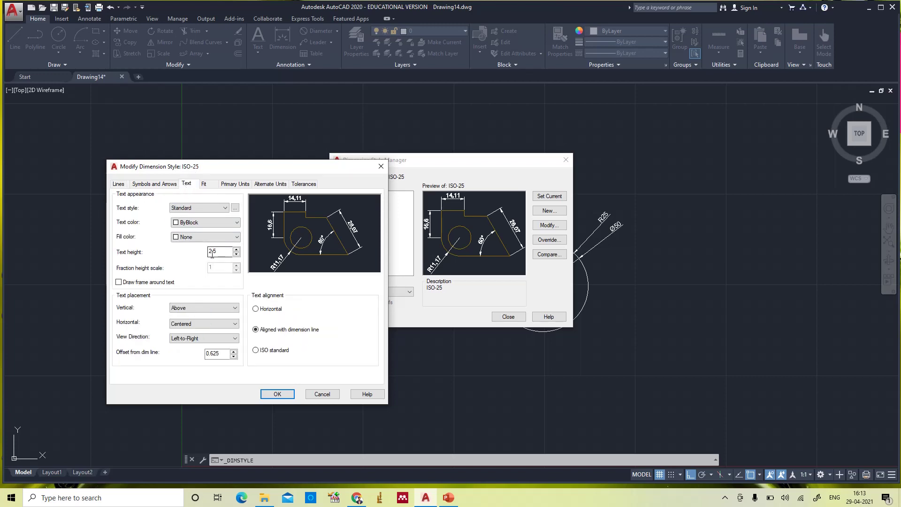
{"action": "left_click", "coordinate": [119, 184]}
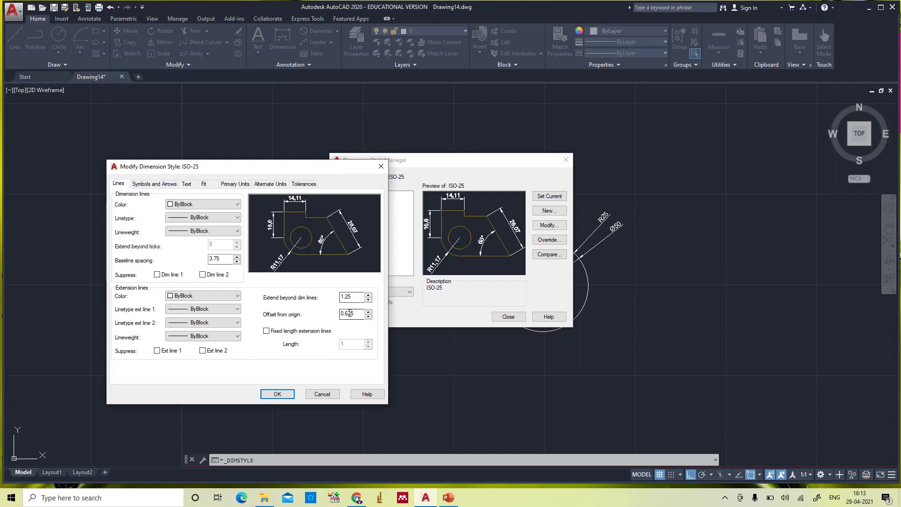
{"action": "left_click", "coordinate": [321, 395]}
- Examine the Standard style's extension line and text settings, closing its modification dialog without changes
{"action": "left_click", "coordinate": [355, 210]}
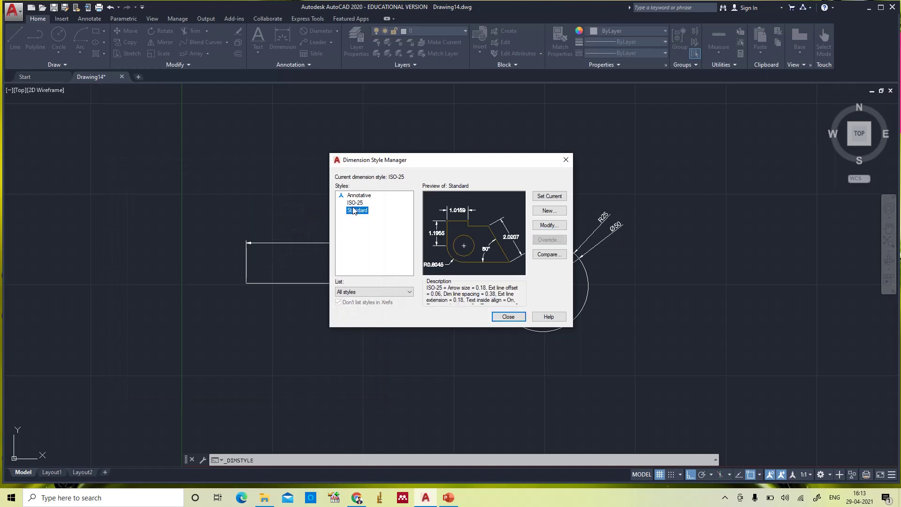
{"action": "left_click", "coordinate": [548, 225]}
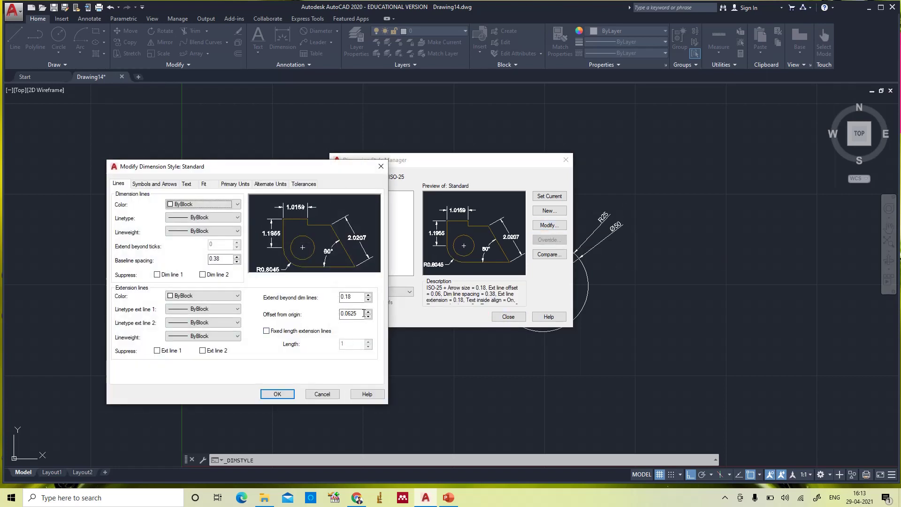
{"action": "left_click", "coordinate": [354, 296]}
{"action": "left_click", "coordinate": [352, 314]}
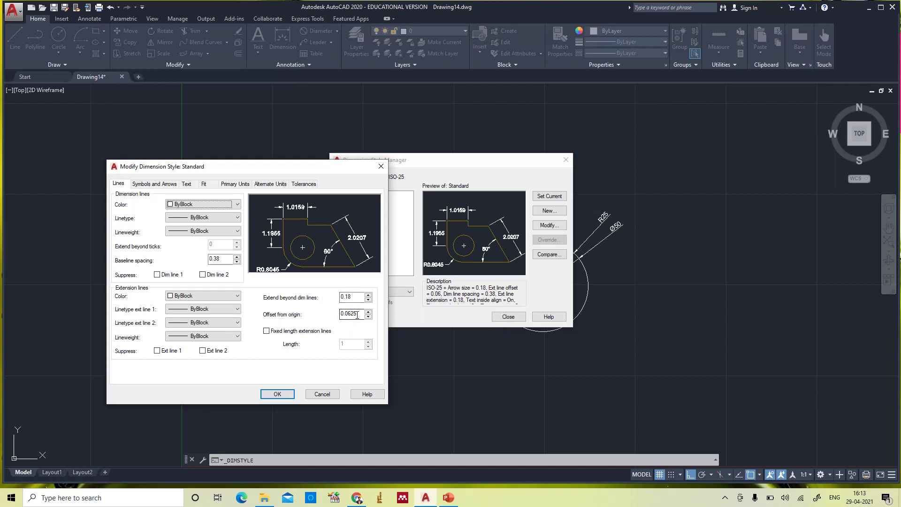
{"action": "left_click", "coordinate": [188, 185]}
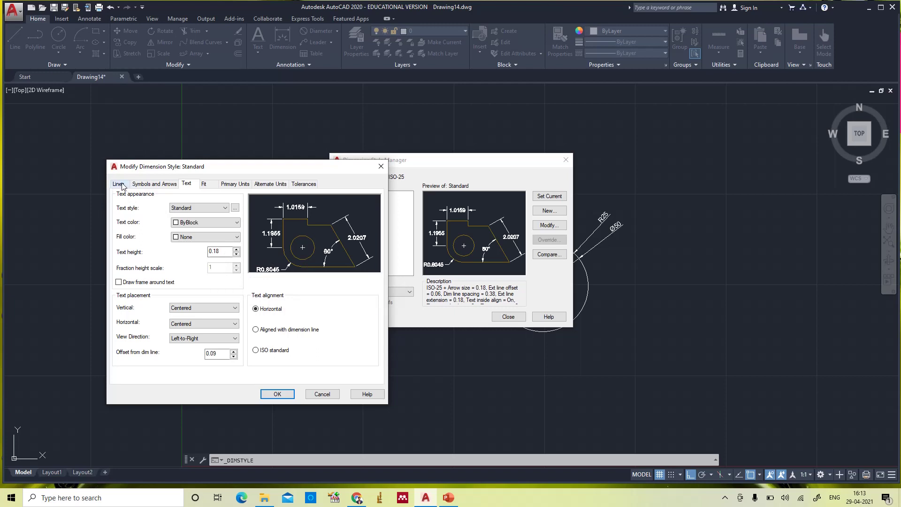
{"action": "left_click", "coordinate": [385, 166]}
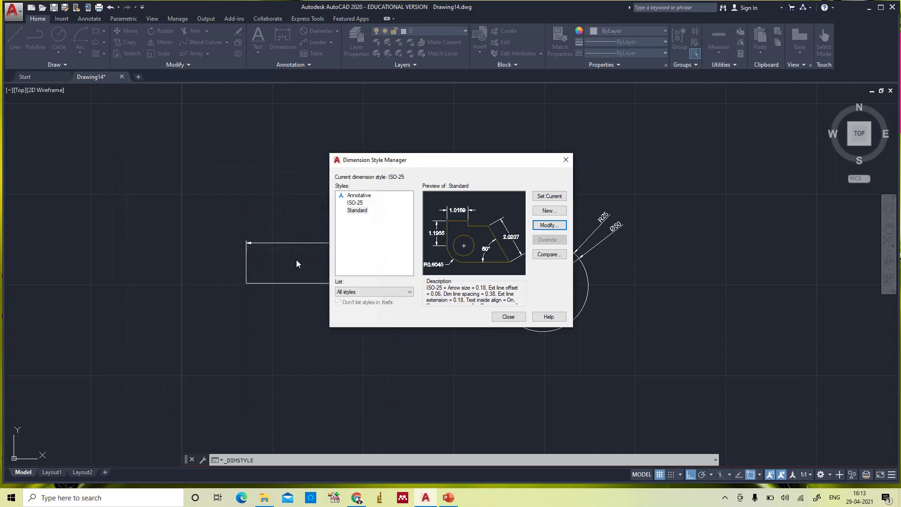
- Open the Standard dimension style for modification
{"action": "left_click", "coordinate": [356, 211]}
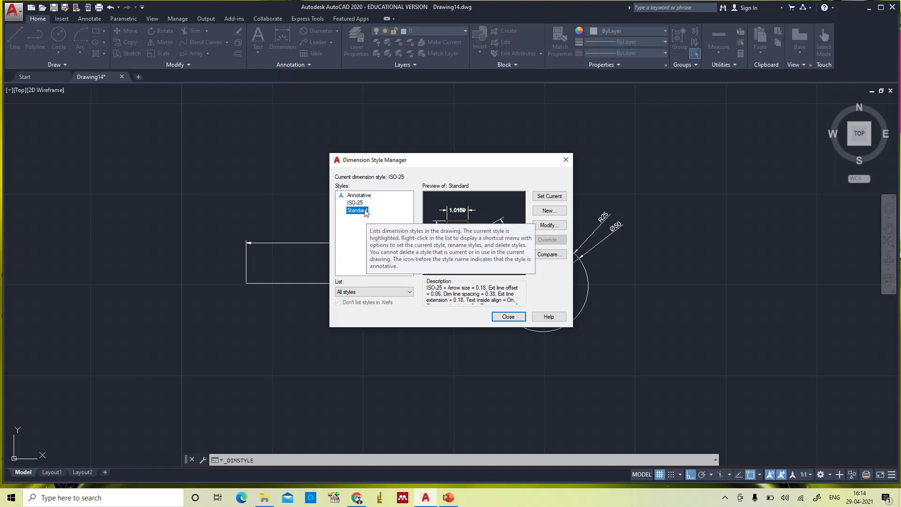
{"action": "left_click", "coordinate": [550, 226]}
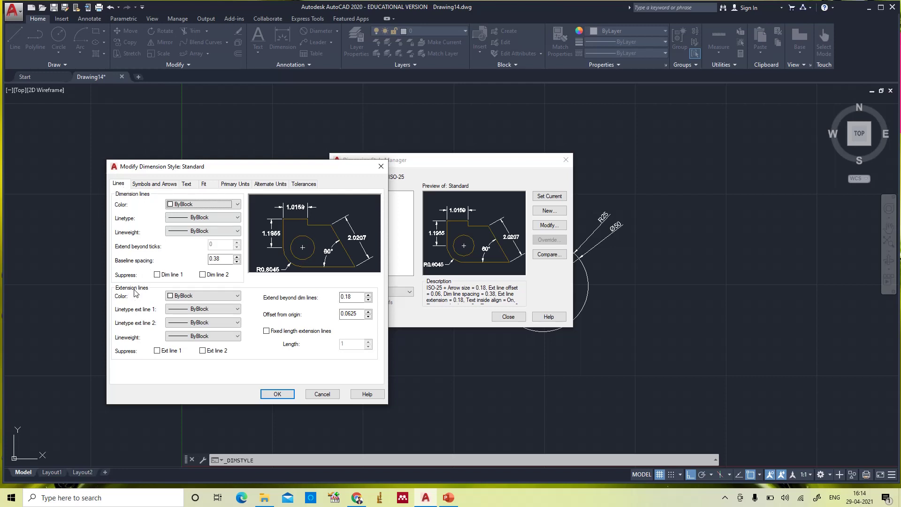
- Switch to PowerPoint to examine the dimension line, its label and the extension line on the Dimensioning slide, and return to AutoCAD
{"action": "left_click", "coordinate": [449, 499]}
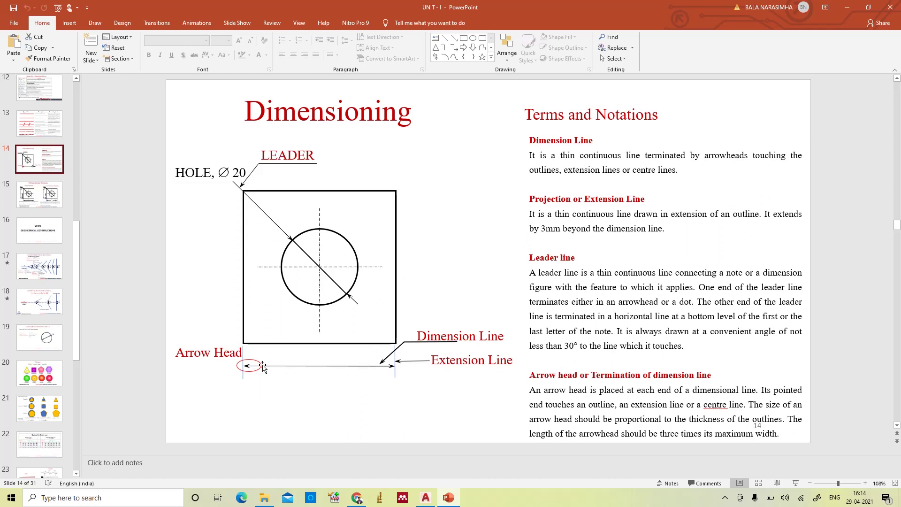
{"action": "left_click", "coordinate": [364, 367]}
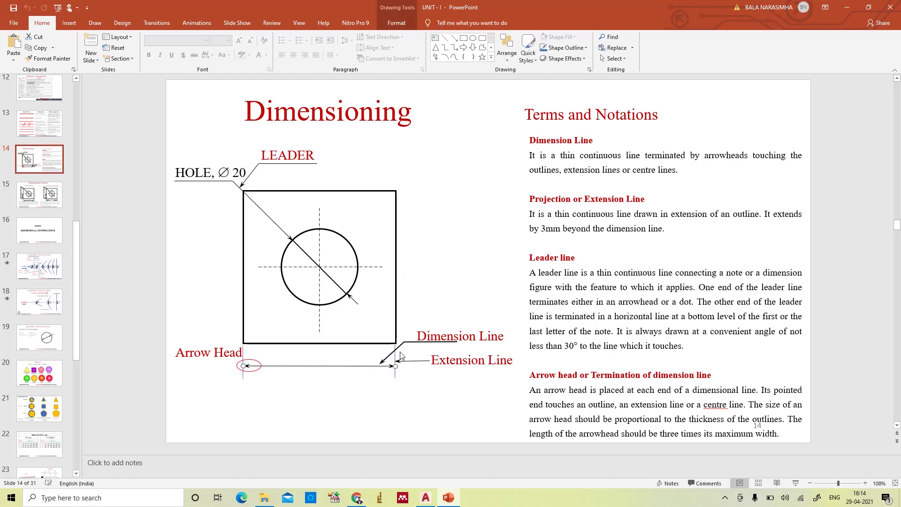
{"action": "left_click", "coordinate": [410, 334]}
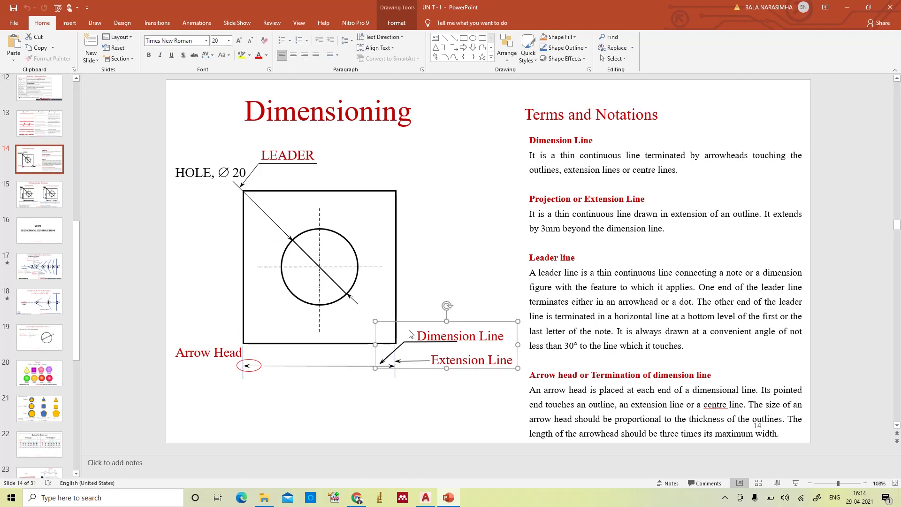
{"action": "left_click", "coordinate": [242, 375]}
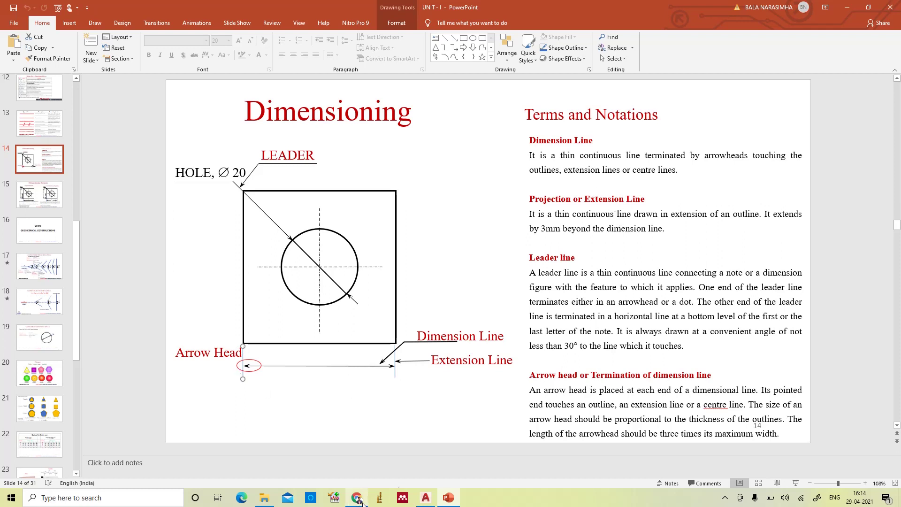
{"action": "left_click", "coordinate": [425, 499]}
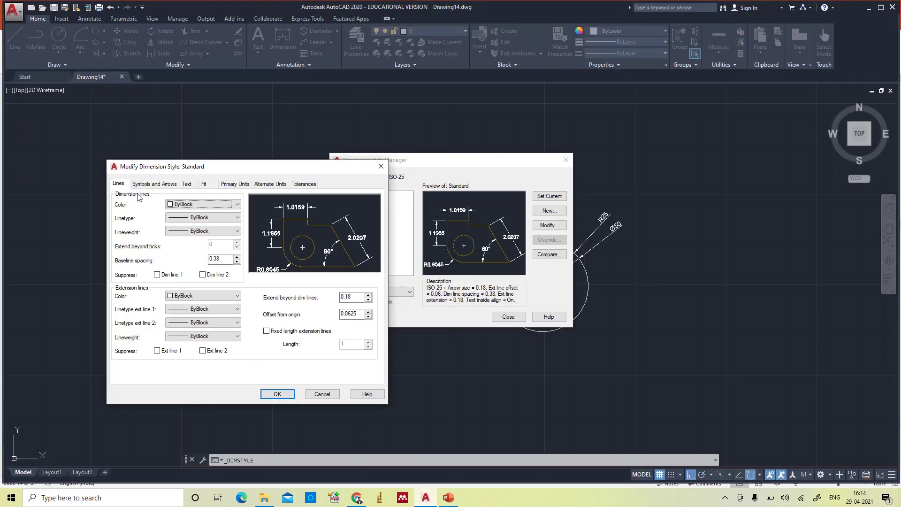
- Set the Standard style's dimension line color to Red and view the linetype options without changing the linetype
{"action": "left_click", "coordinate": [203, 203]}
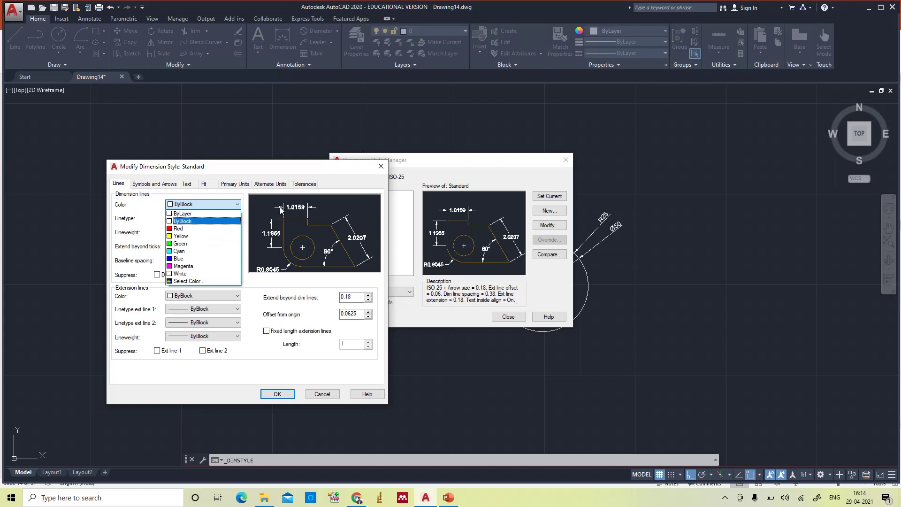
{"action": "left_click", "coordinate": [168, 230]}
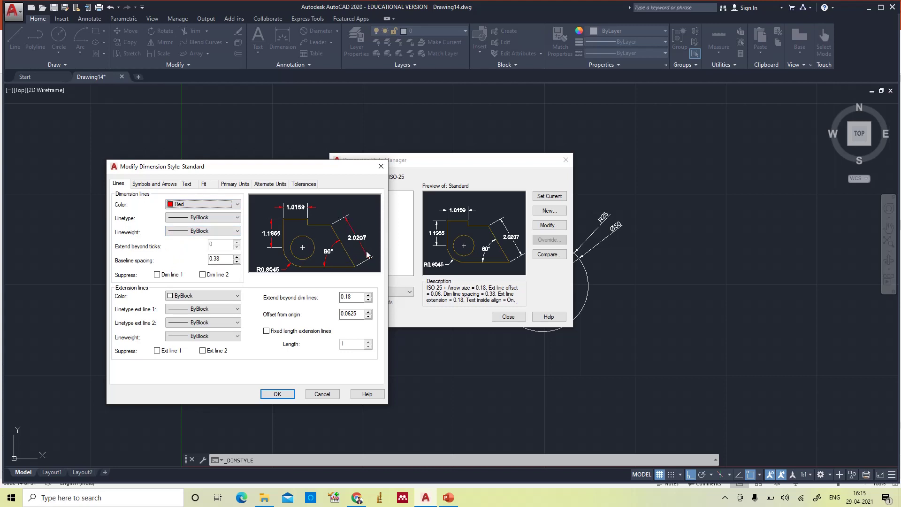
{"action": "left_click", "coordinate": [207, 217]}
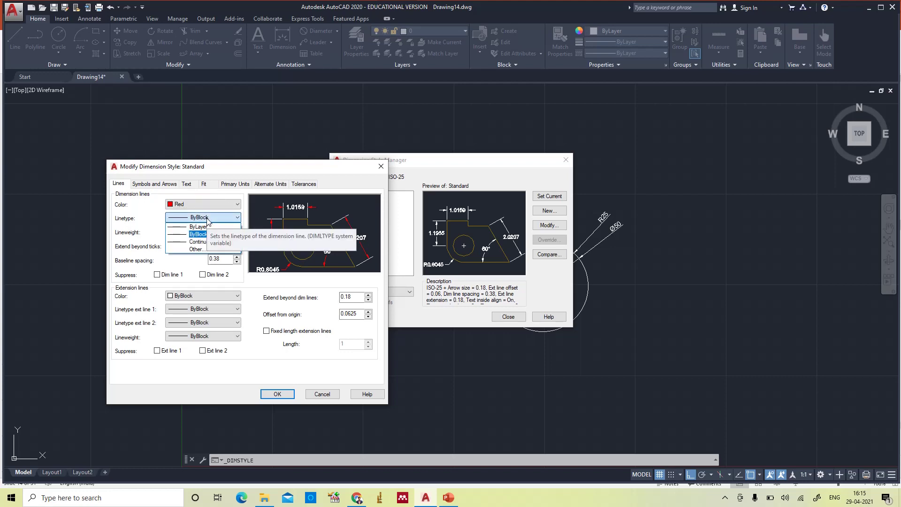
{"action": "left_click", "coordinate": [207, 219]}
- Try a 0.50 mm lineweight for the dimension lines, and set the lineweight to ByLayer
{"action": "left_click", "coordinate": [184, 232]}
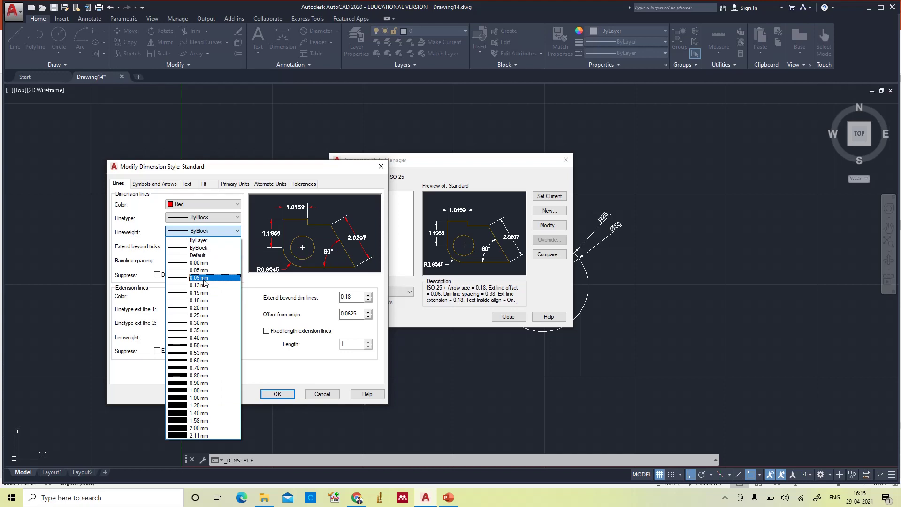
{"action": "left_click", "coordinate": [187, 346]}
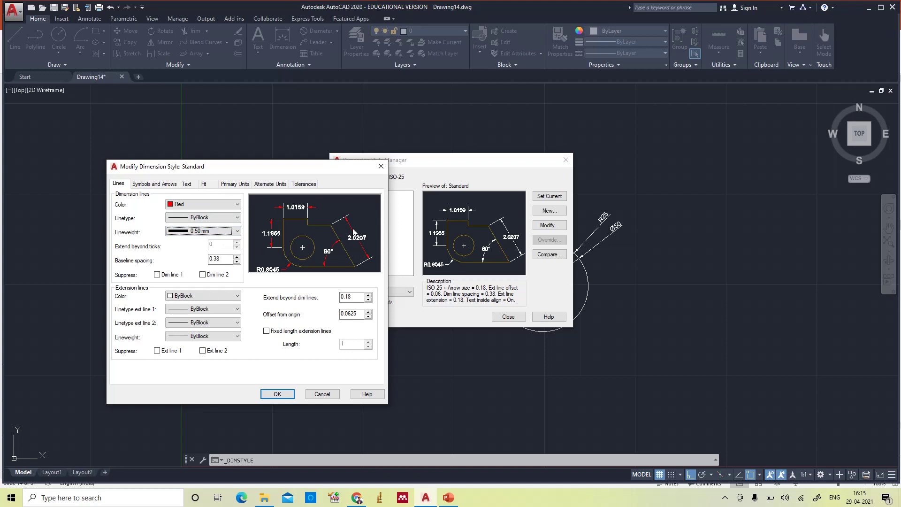
{"action": "left_click", "coordinate": [238, 232]}
{"action": "left_click", "coordinate": [218, 241]}
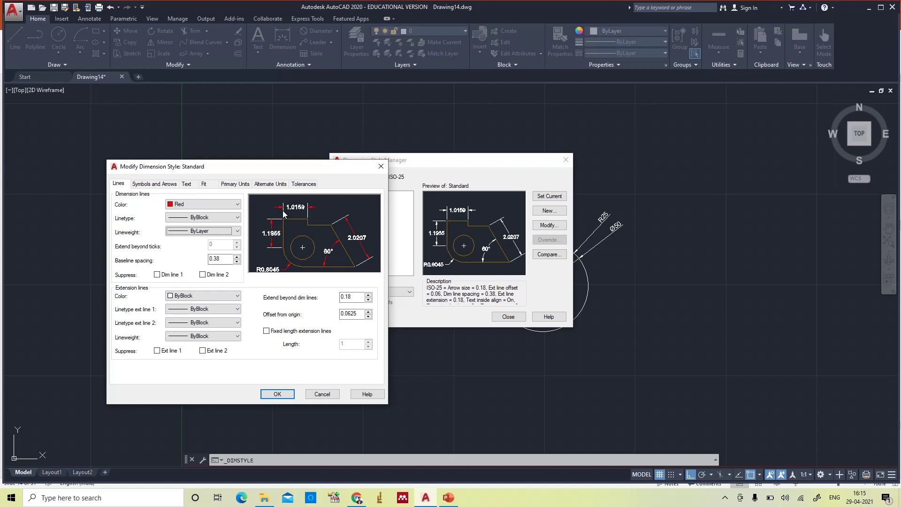
- Try Yellow for the extension lines, and set their color to ByLayer
{"action": "left_click", "coordinate": [207, 296]}
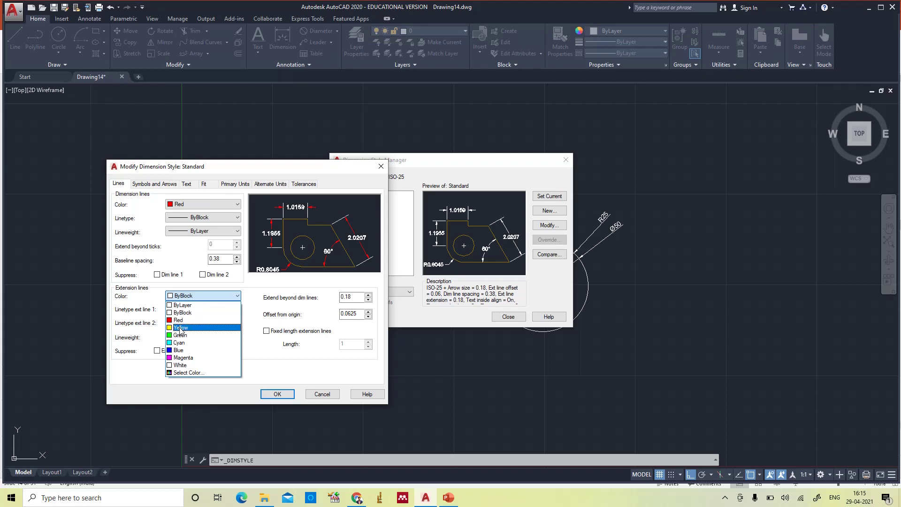
{"action": "left_click", "coordinate": [181, 329]}
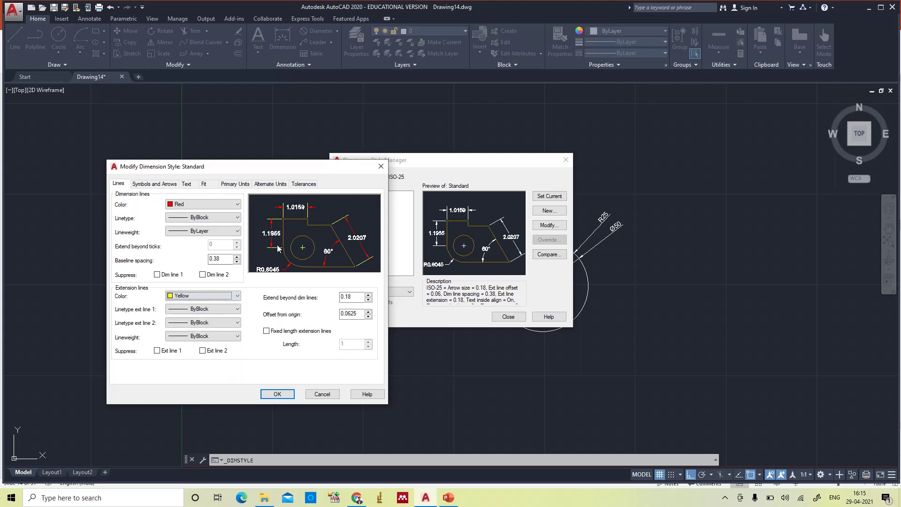
{"action": "left_click", "coordinate": [221, 296]}
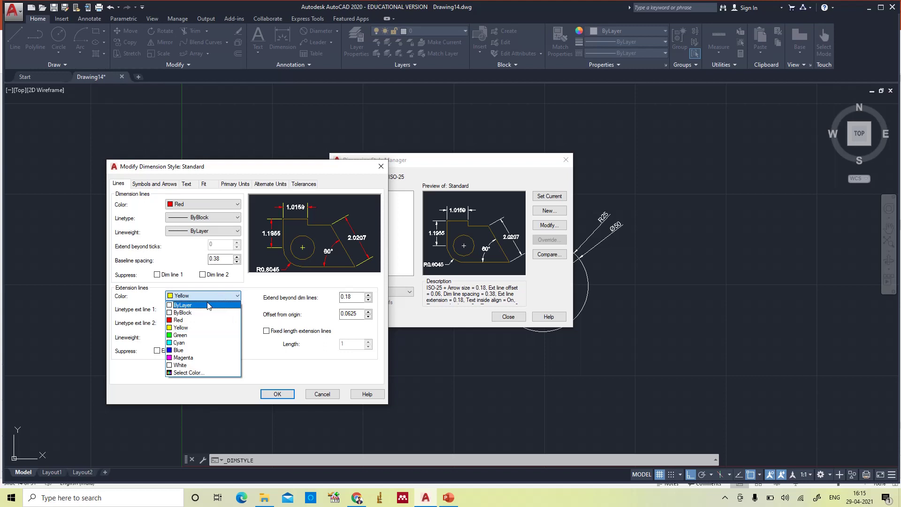
{"action": "left_click", "coordinate": [207, 307]}
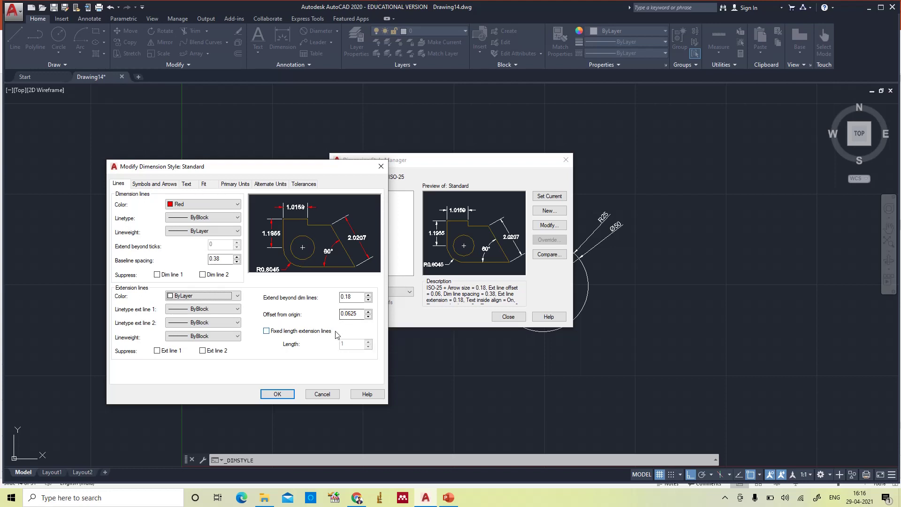
- Try Dot arrowheads on the Standard style's dimension lines, and restore them to Closed filled
{"action": "left_click", "coordinate": [147, 186]}
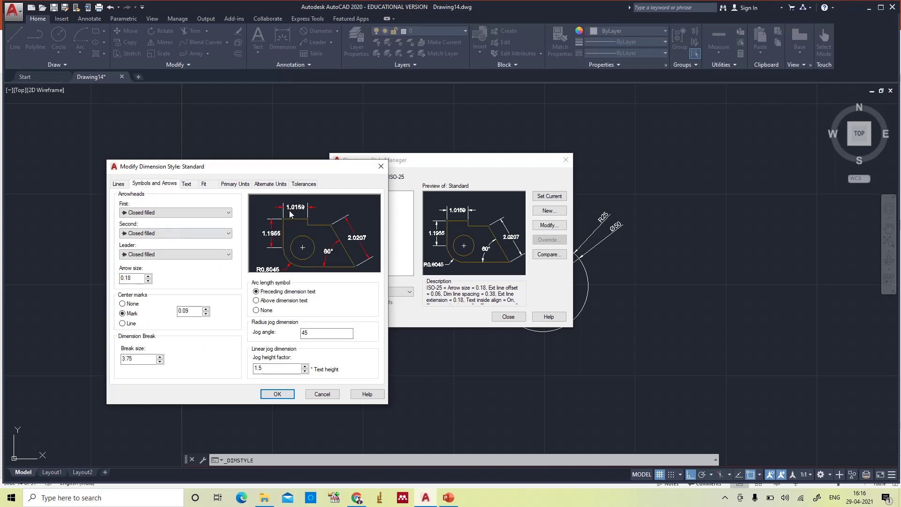
{"action": "left_click", "coordinate": [148, 213]}
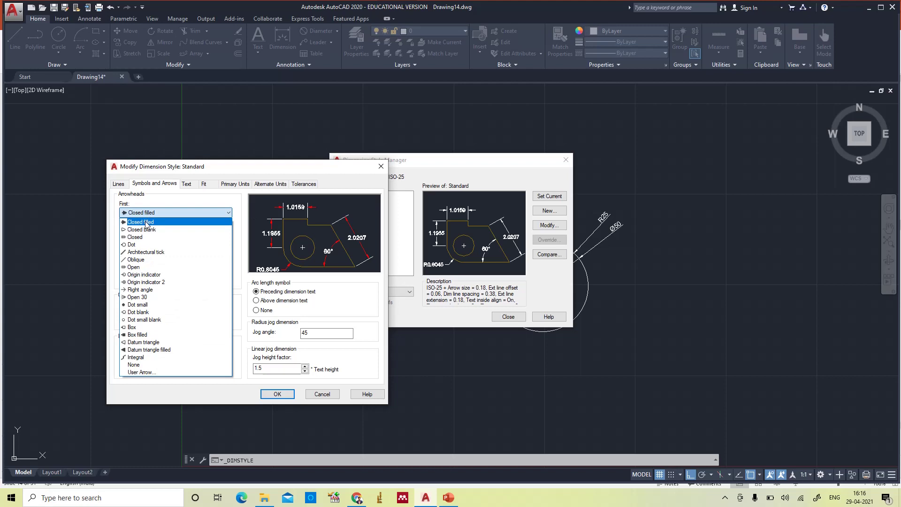
{"action": "left_click", "coordinate": [134, 244]}
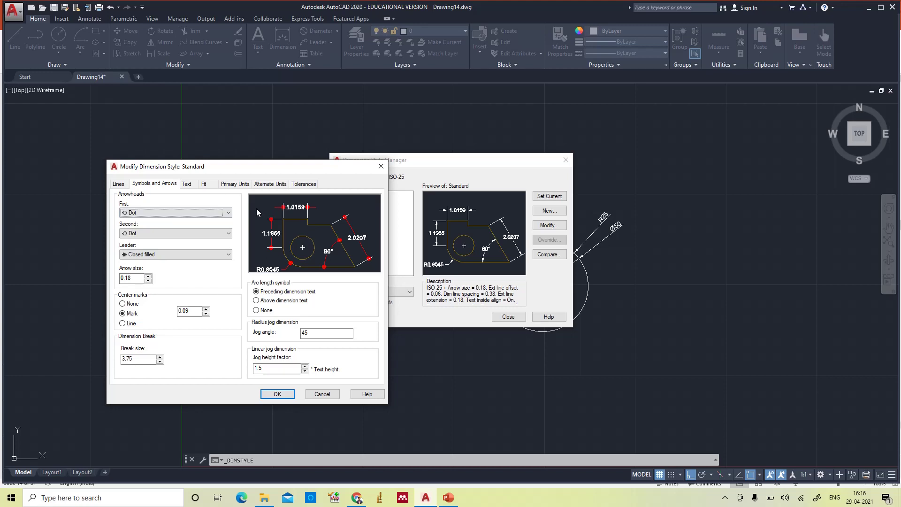
{"action": "left_click", "coordinate": [229, 214]}
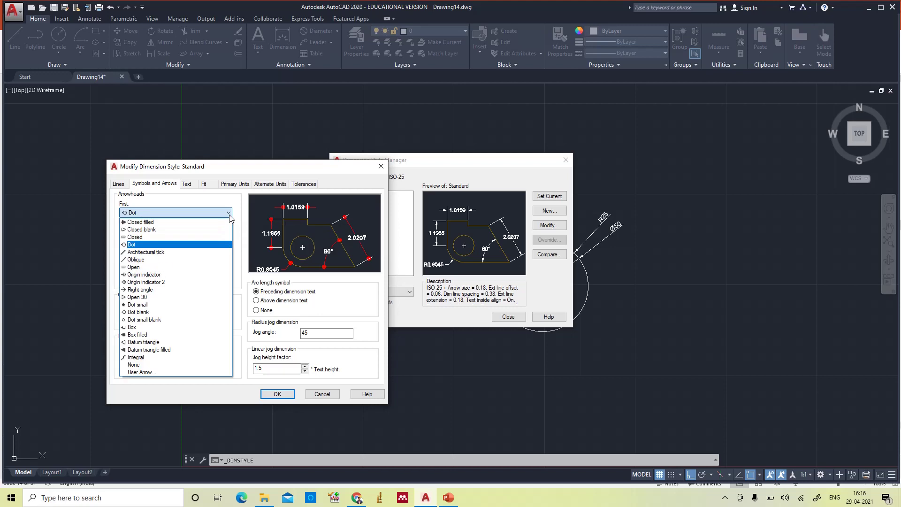
{"action": "left_click", "coordinate": [180, 222]}
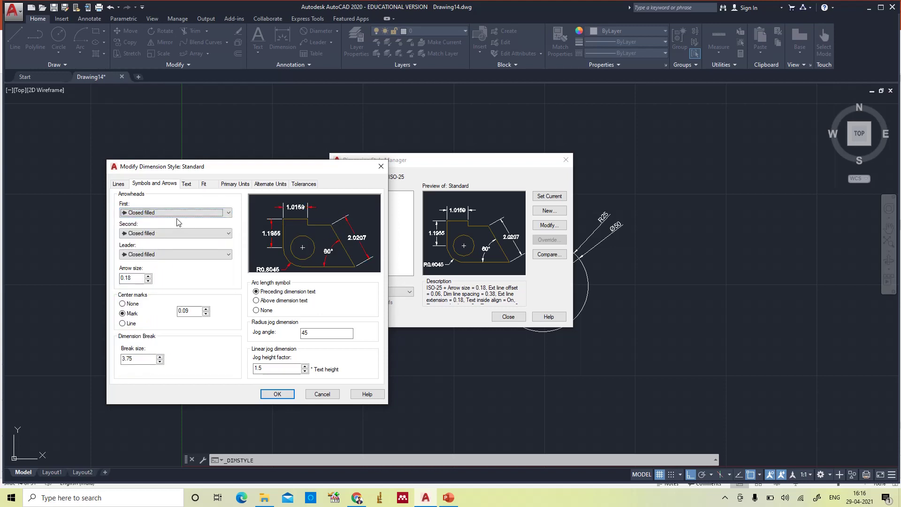
- View the available shapes for the first and leader arrowheads, keeping both as Closed filled
{"action": "left_click", "coordinate": [182, 212]}
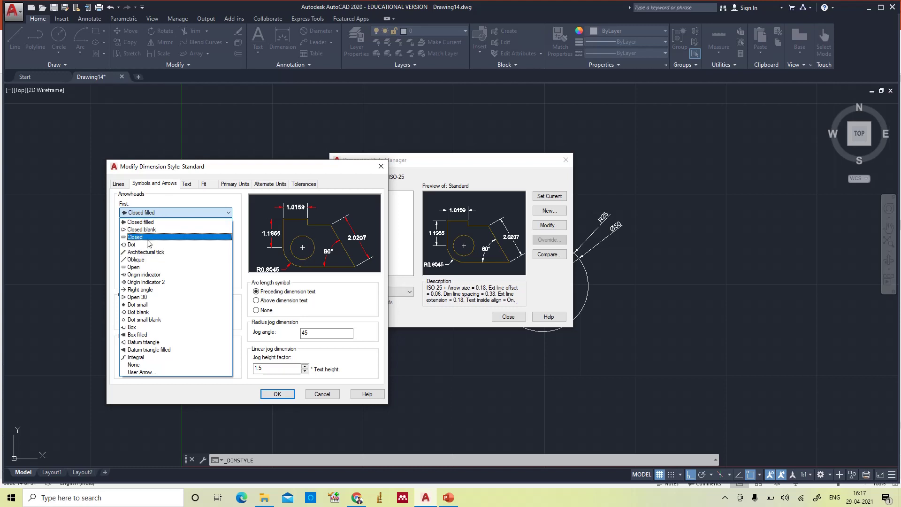
{"action": "left_click", "coordinate": [155, 222]}
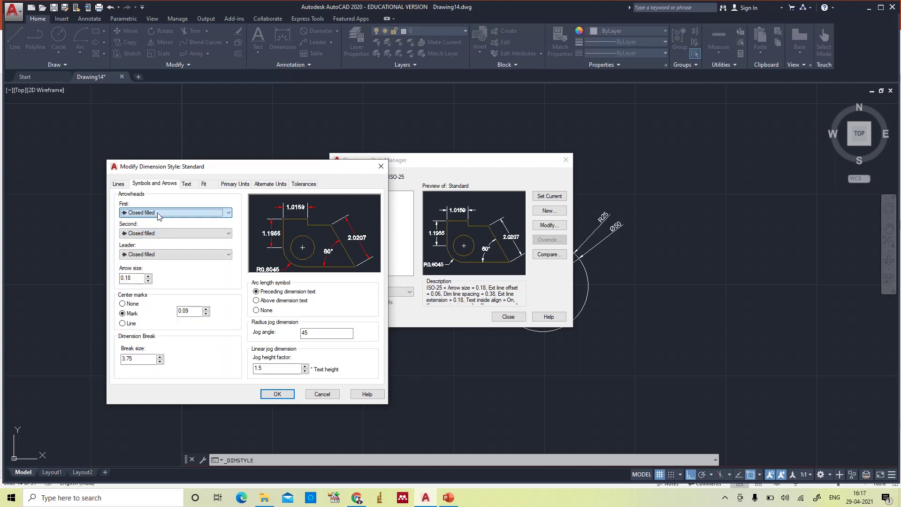
{"action": "left_click", "coordinate": [152, 258]}
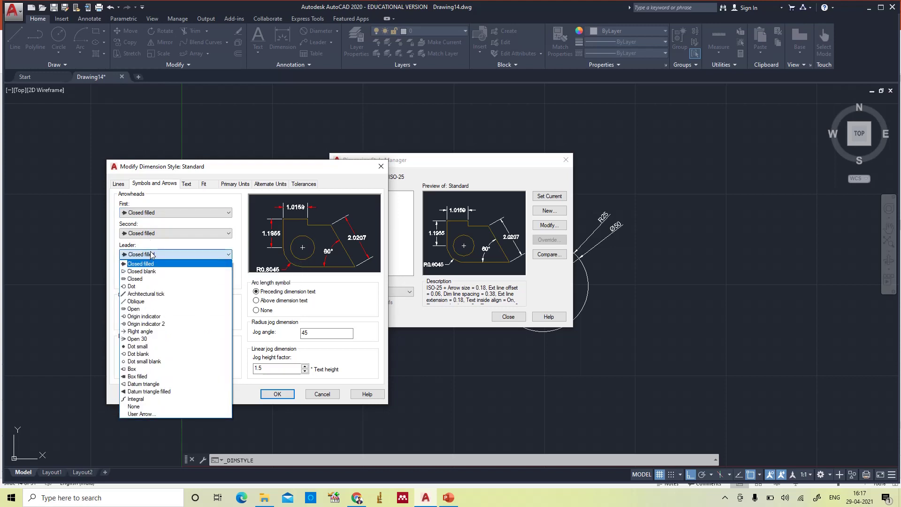
{"action": "left_click", "coordinate": [151, 255]}
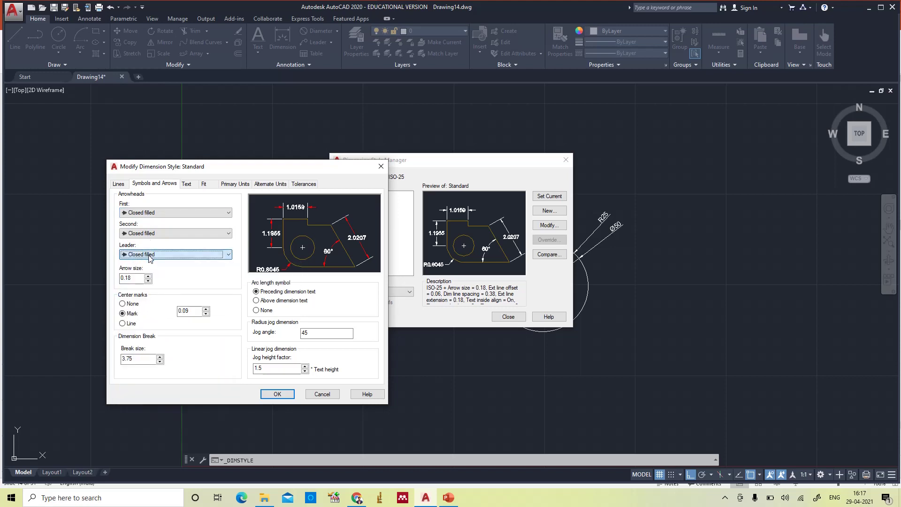
- Try an arrow size of 3, check its effect in the preview, and restore the size to 0.18
{"action": "left_click", "coordinate": [135, 278]}
{"action": "key", "text": "BackSpace"}
{"action": "key", "text": "BackSpace"}
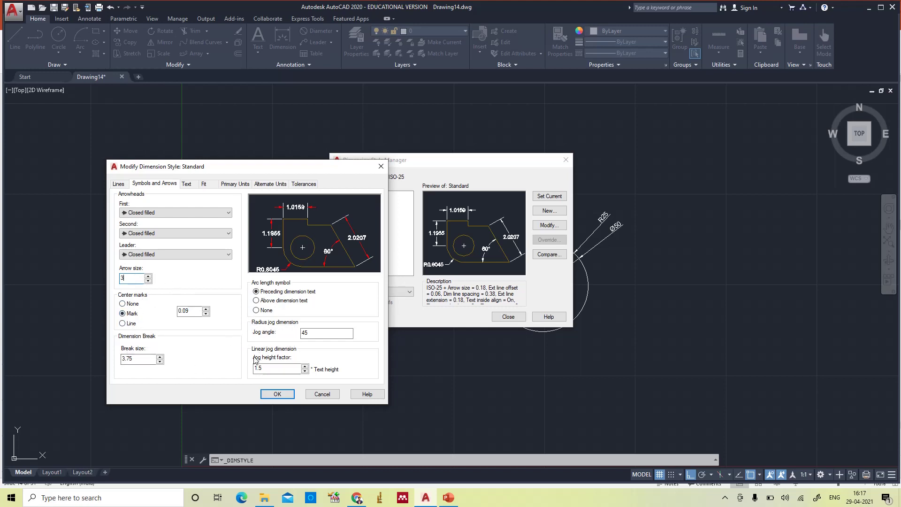
{"action": "left_click", "coordinate": [190, 186]}
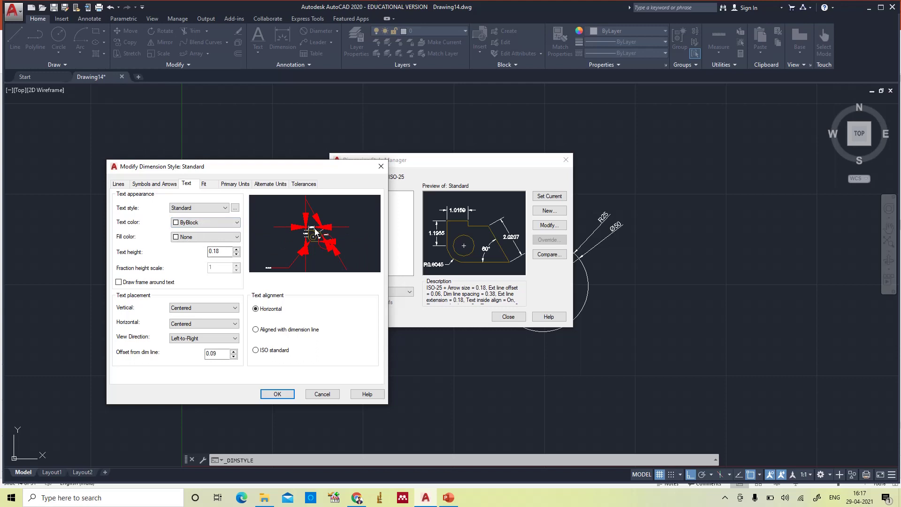
{"action": "left_click", "coordinate": [151, 187]}
{"action": "left_click", "coordinate": [131, 279]}
{"action": "key", "text": "BackSpace"}
{"action": "type", "text": "0.18"}
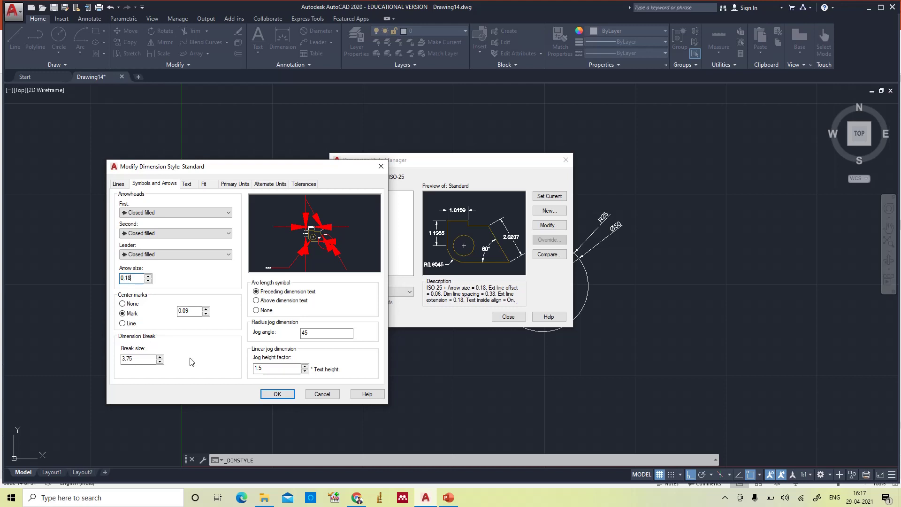
- Set the Standard dimension style's text height to 0.25 and change its text style font to Times New Roman, Regular
{"action": "left_click", "coordinate": [187, 184]}
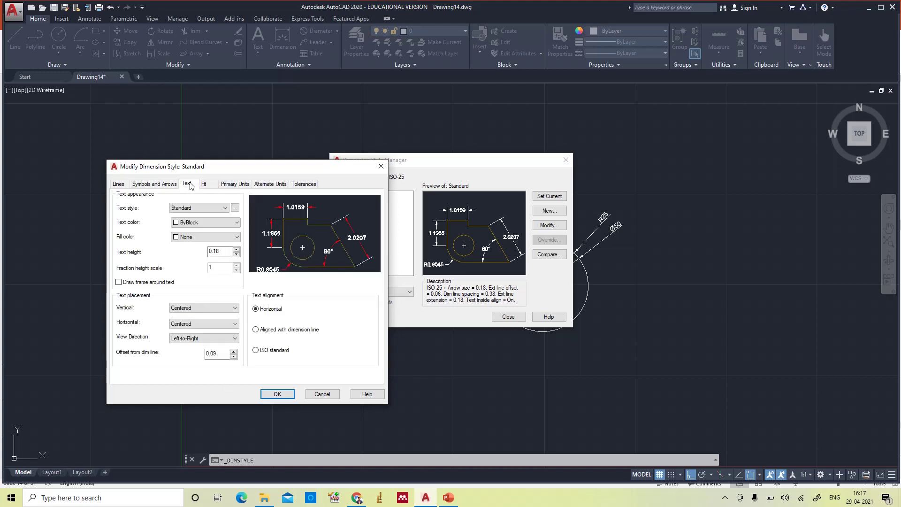
{"action": "left_click", "coordinate": [221, 252]}
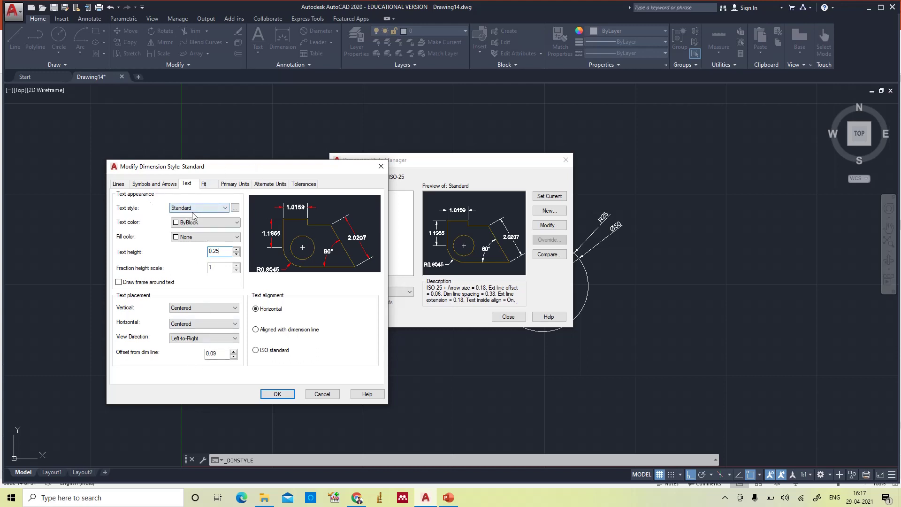
{"action": "left_click", "coordinate": [235, 209]}
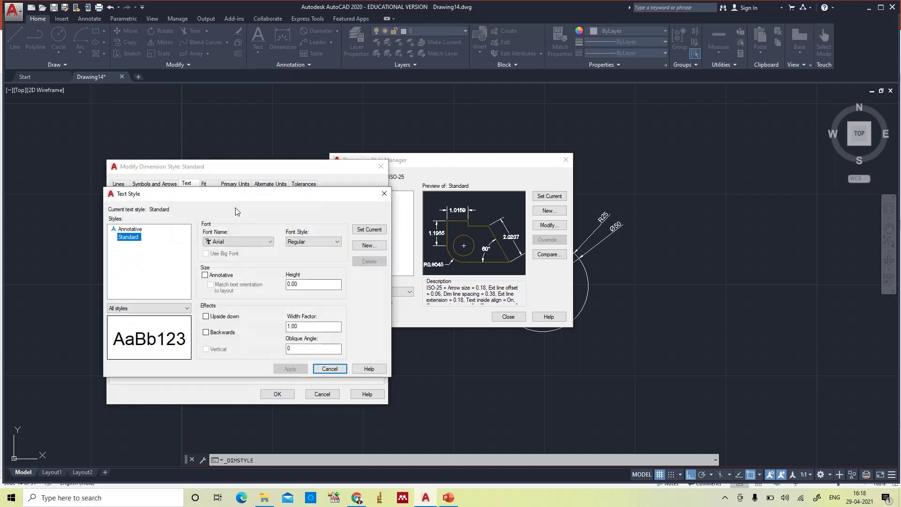
{"action": "left_click", "coordinate": [224, 242]}
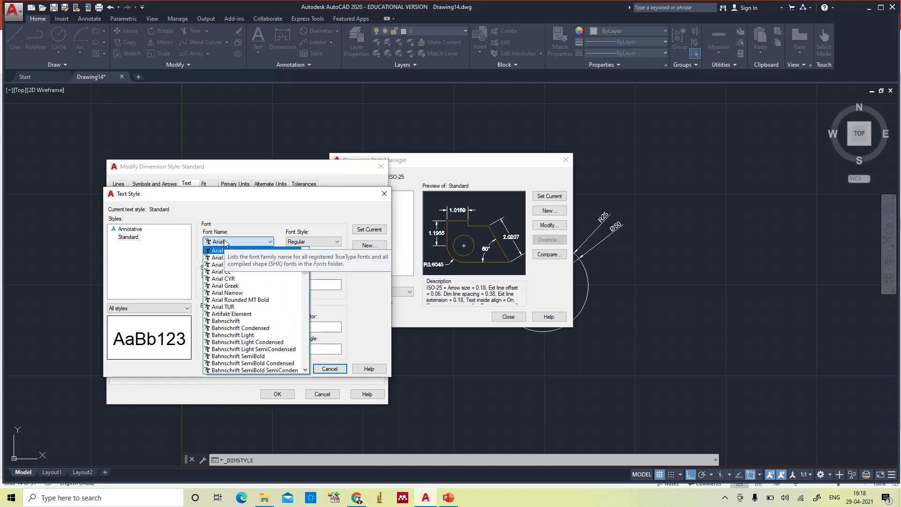
{"action": "type", "text": "times"}
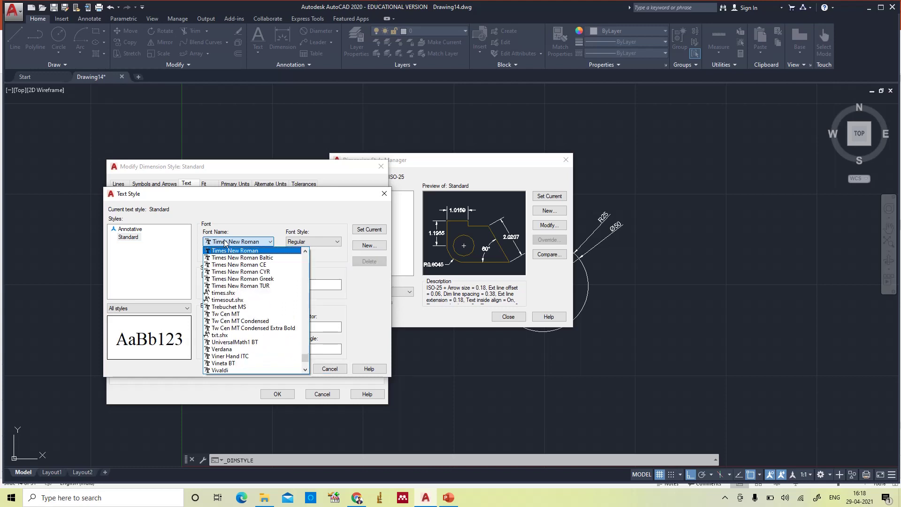
{"action": "left_click", "coordinate": [224, 243]}
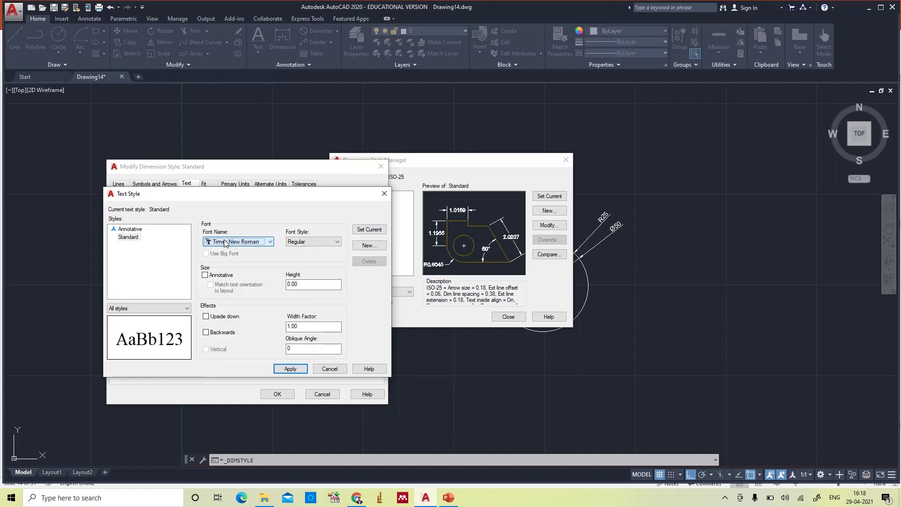
{"action": "left_click", "coordinate": [322, 243]}
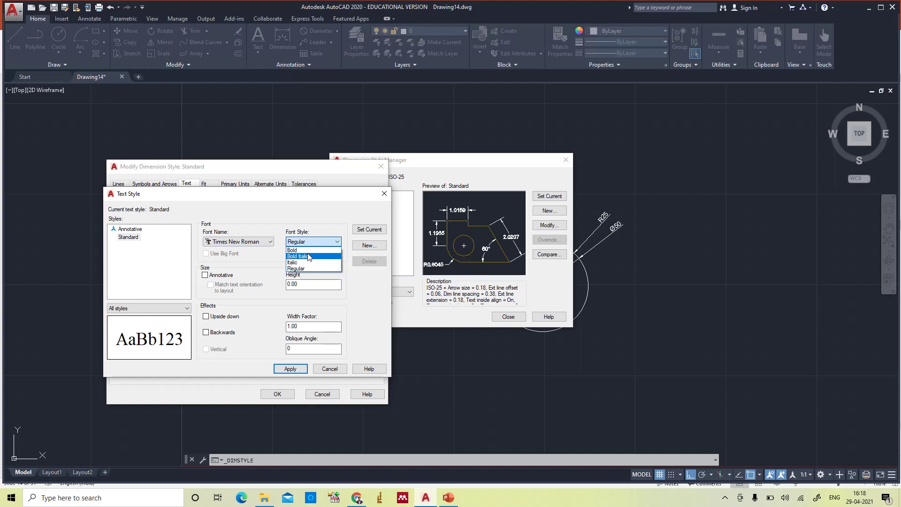
{"action": "left_click", "coordinate": [311, 241]}
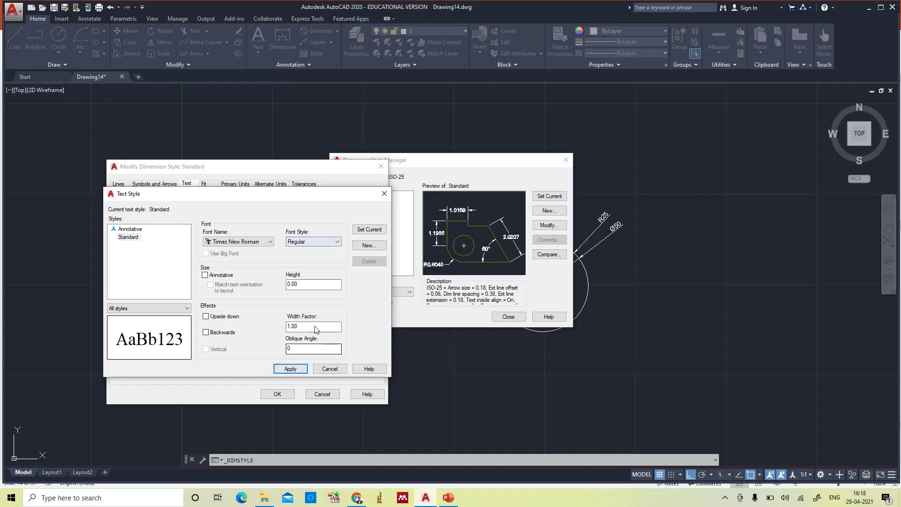
{"action": "left_click", "coordinate": [285, 370]}
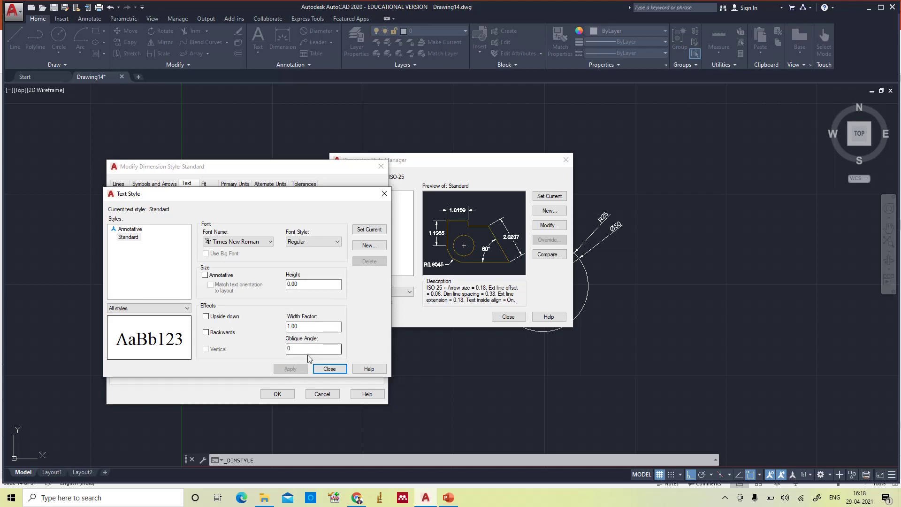
{"action": "left_click", "coordinate": [328, 369]}
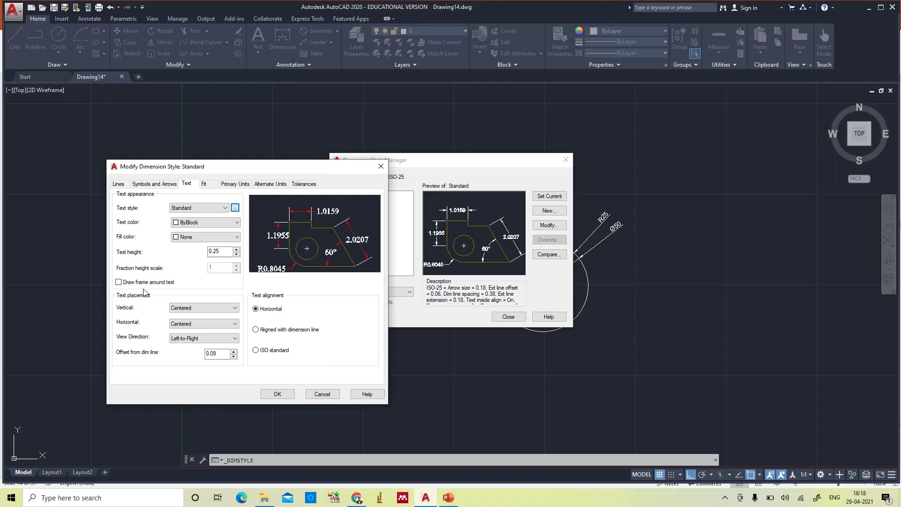
- Switch to PowerPoint to review the slide comparing the Aligned and Uni Directional dimensioning systems, and return to AutoCAD
{"action": "left_click", "coordinate": [440, 502]}
{"action": "left_click", "coordinate": [49, 201]}
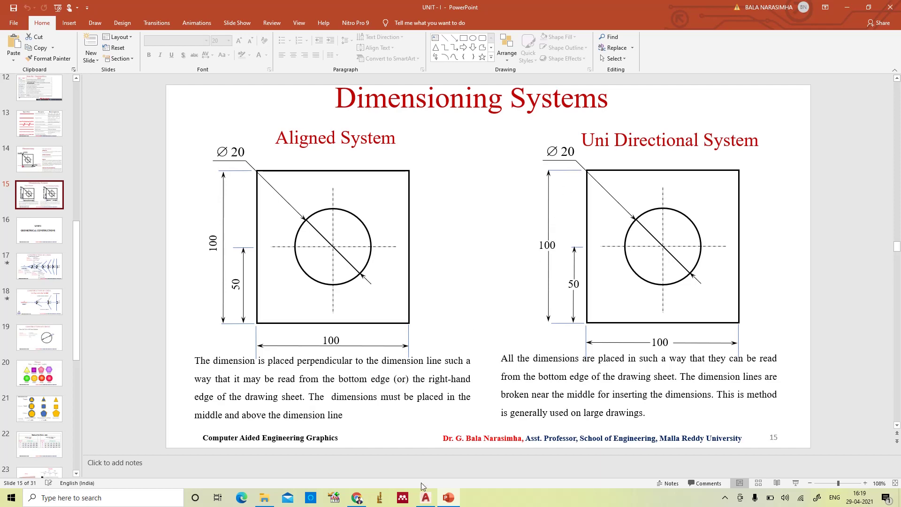
{"action": "left_click", "coordinate": [425, 498]}
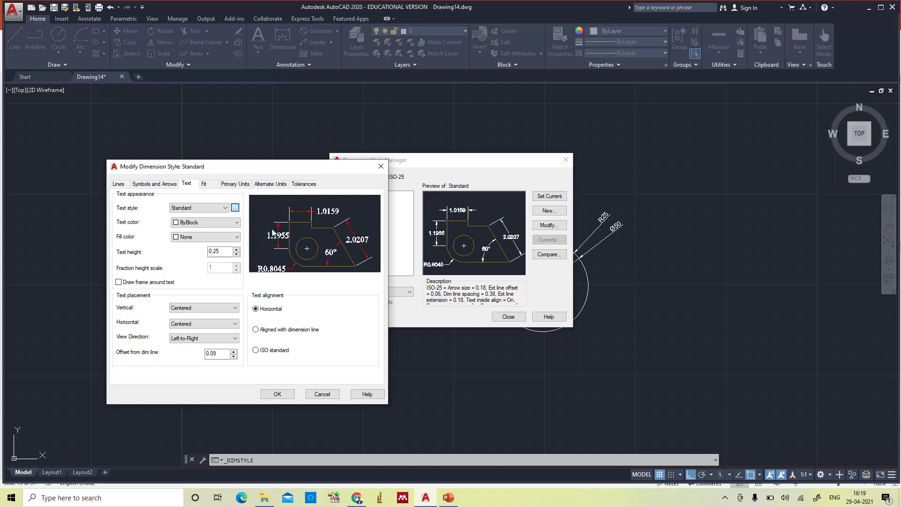
- View the vertical text placement choices, keeping Centered, and look over the fit options of the Standard style
{"action": "left_click", "coordinate": [195, 309]}
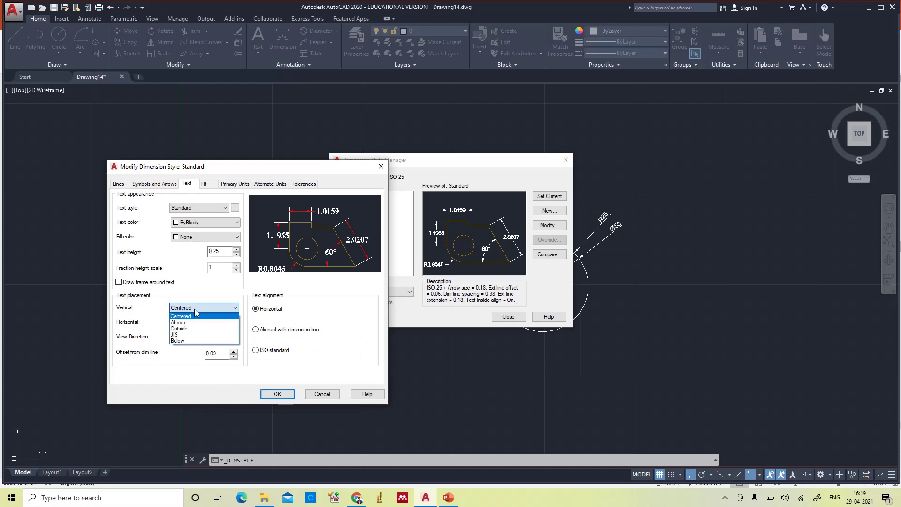
{"action": "left_click", "coordinate": [195, 309]}
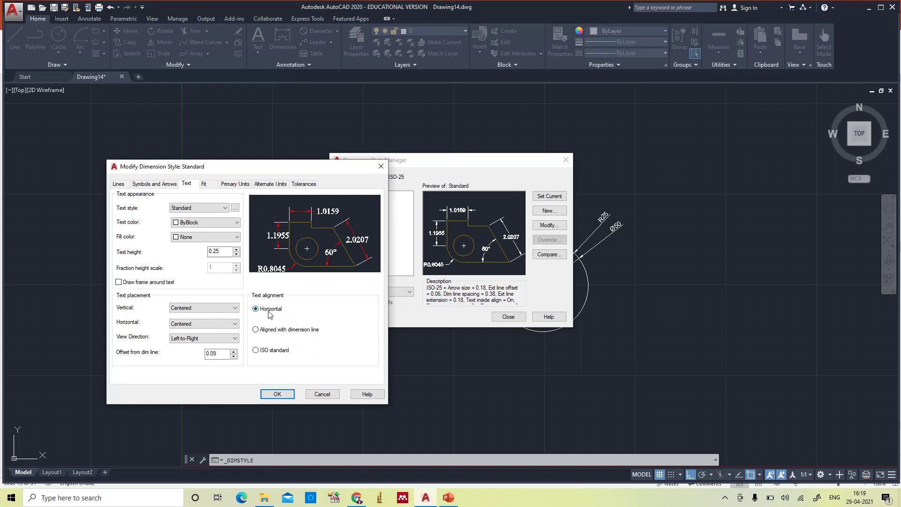
{"action": "left_click", "coordinate": [206, 184]}
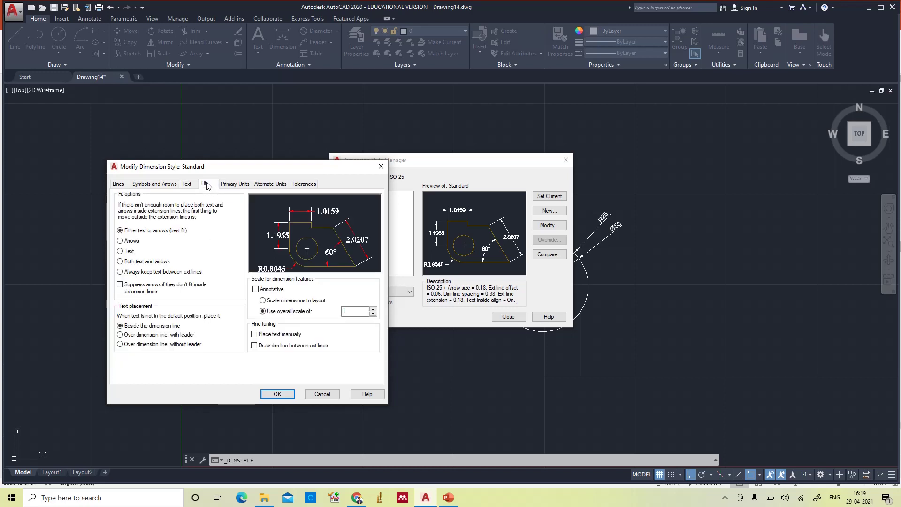
- Set the linear dimension precision of the primary units to 0.00, and keep Period as the decimal separator
{"action": "left_click", "coordinate": [234, 185]}
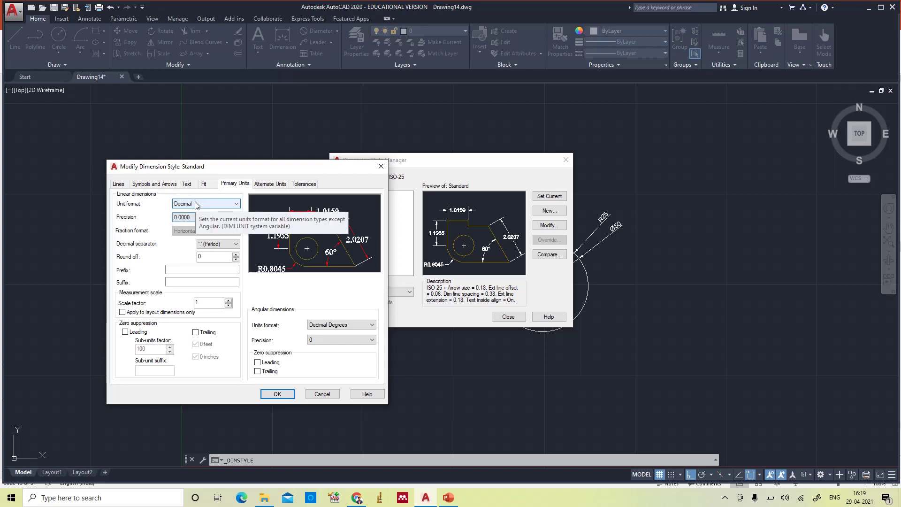
{"action": "left_click", "coordinate": [193, 219]}
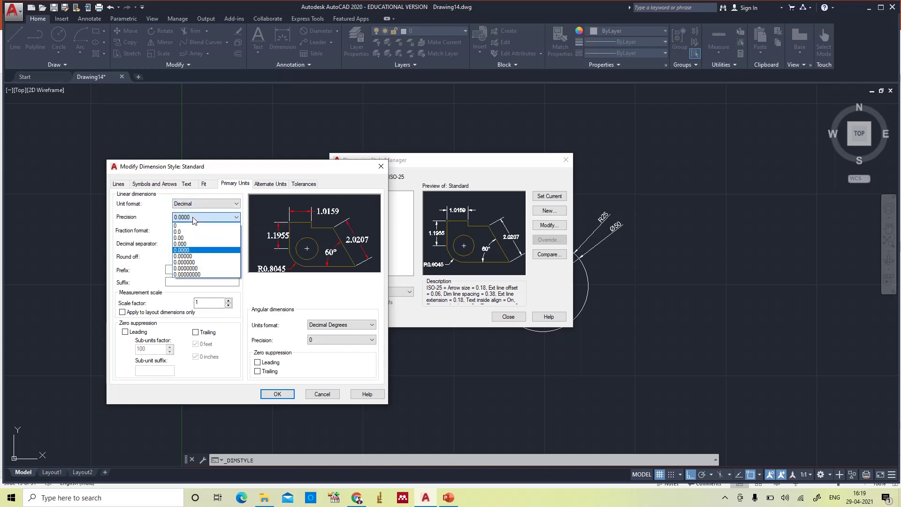
{"action": "left_click", "coordinate": [189, 238]}
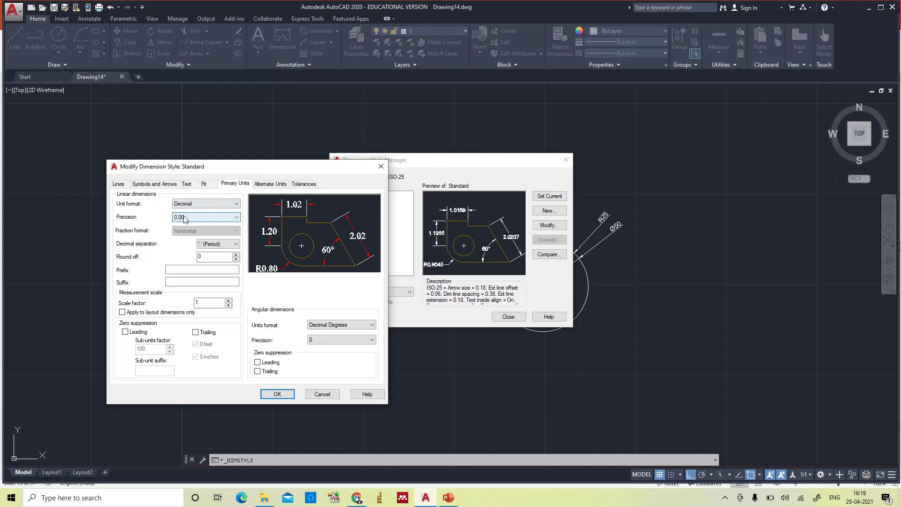
{"action": "left_click", "coordinate": [206, 247]}
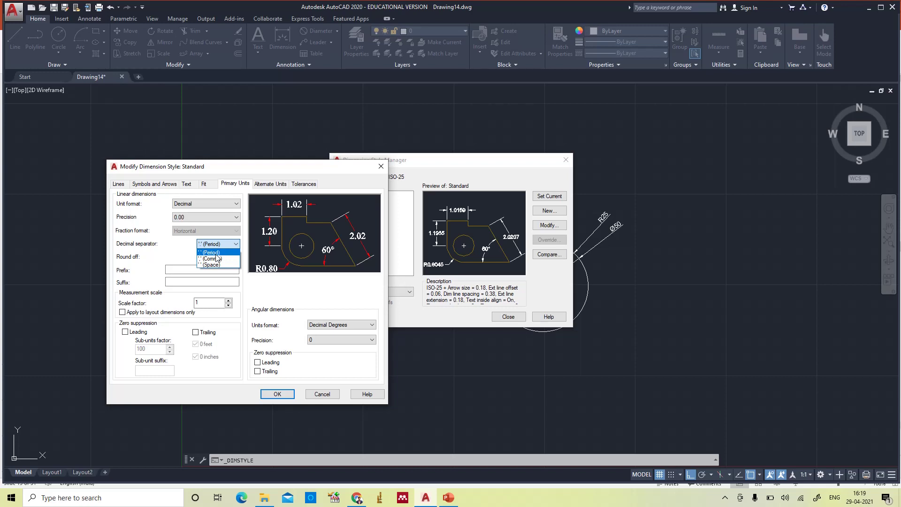
{"action": "left_click", "coordinate": [216, 258]}
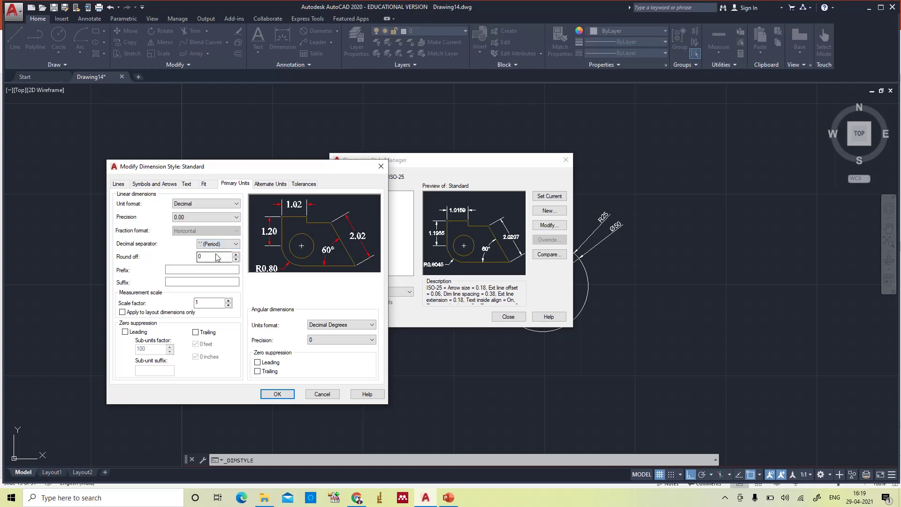
- Look over the alternate units and tolerances, save the Standard style, and make it the current dimension style
{"action": "left_click", "coordinate": [262, 185]}
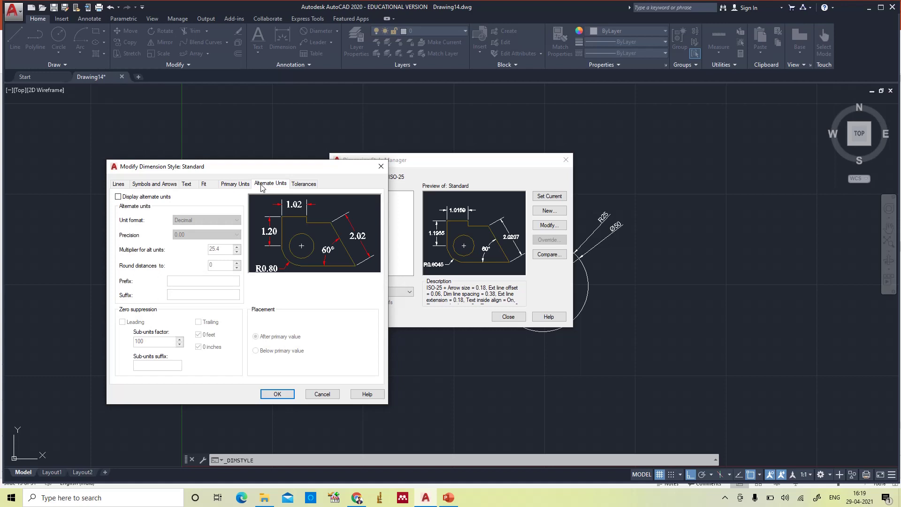
{"action": "left_click", "coordinate": [304, 184]}
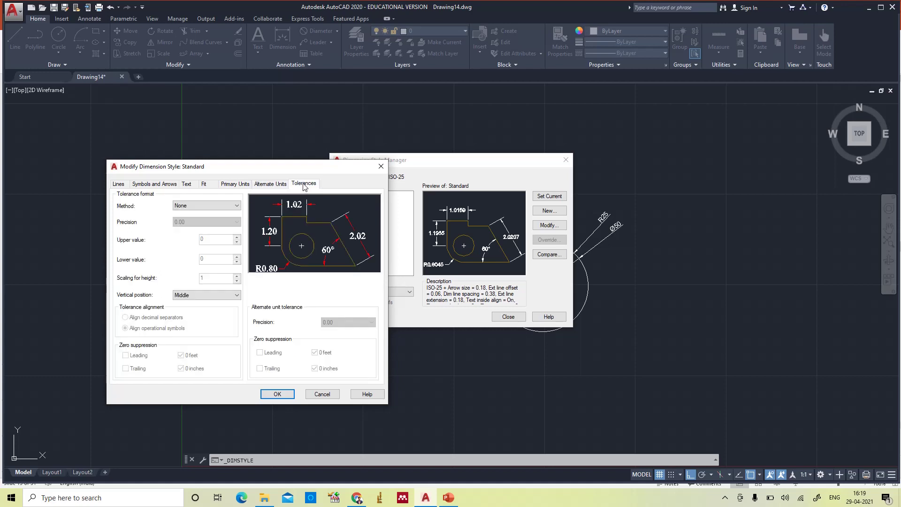
{"action": "left_click", "coordinate": [278, 394]}
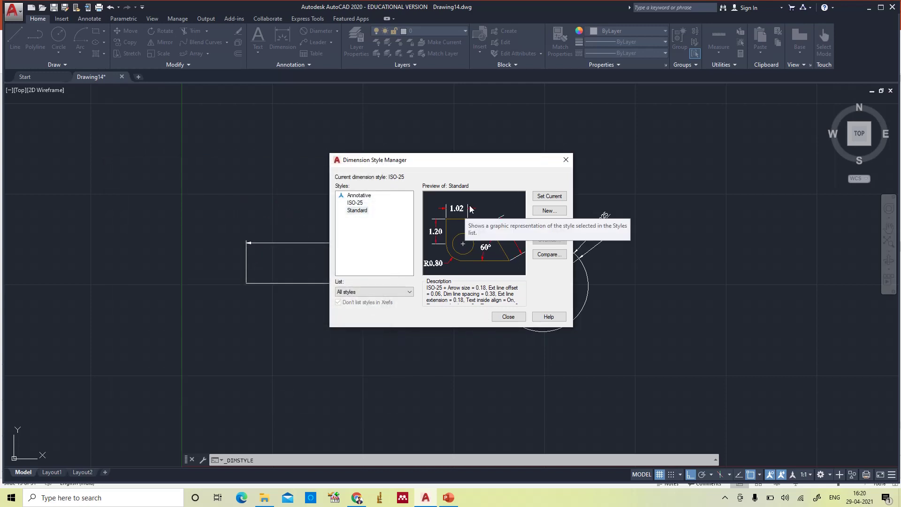
{"action": "left_click", "coordinate": [546, 197]}
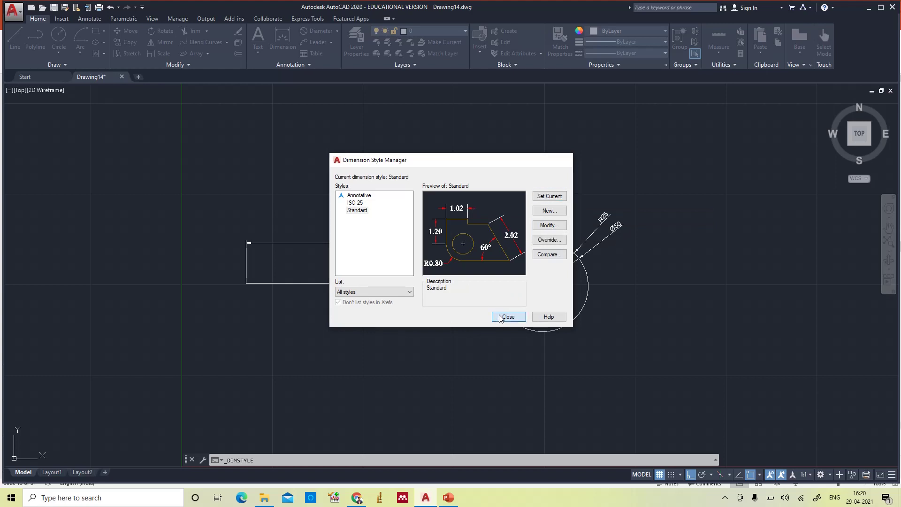
{"action": "left_click", "coordinate": [500, 317]}
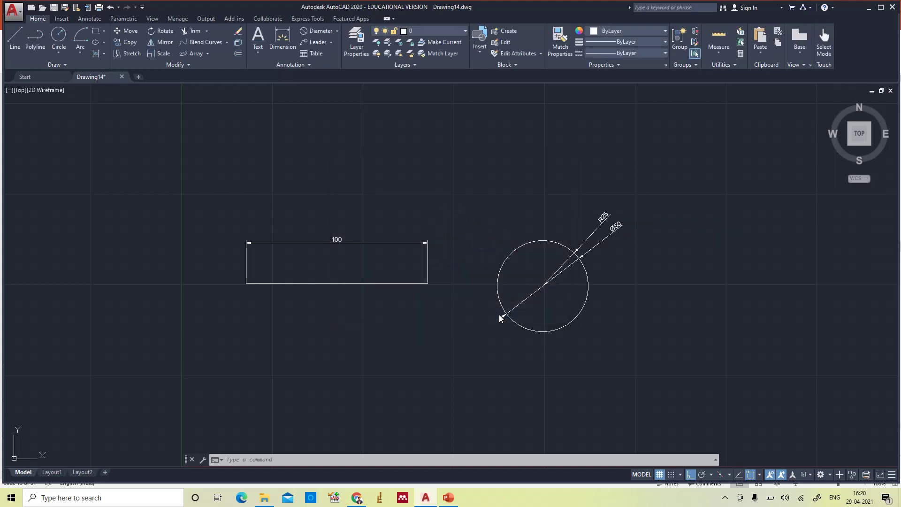
- Apply the Standard dimension style to the horizontal linear dimension above the line, and clear the selection
{"action": "left_click", "coordinate": [349, 242]}
{"action": "left_click", "coordinate": [340, 246]}
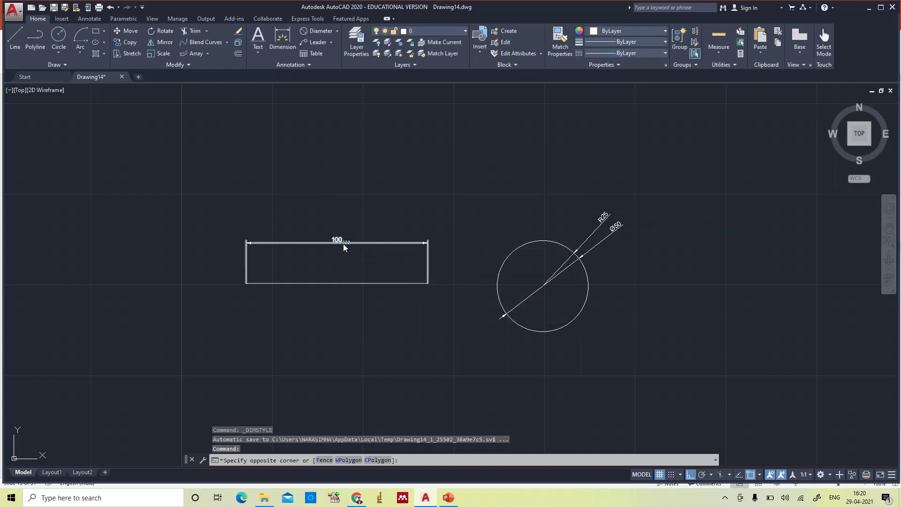
{"action": "left_click", "coordinate": [299, 65]}
{"action": "left_click", "coordinate": [302, 88]}
{"action": "left_click", "coordinate": [294, 156]}
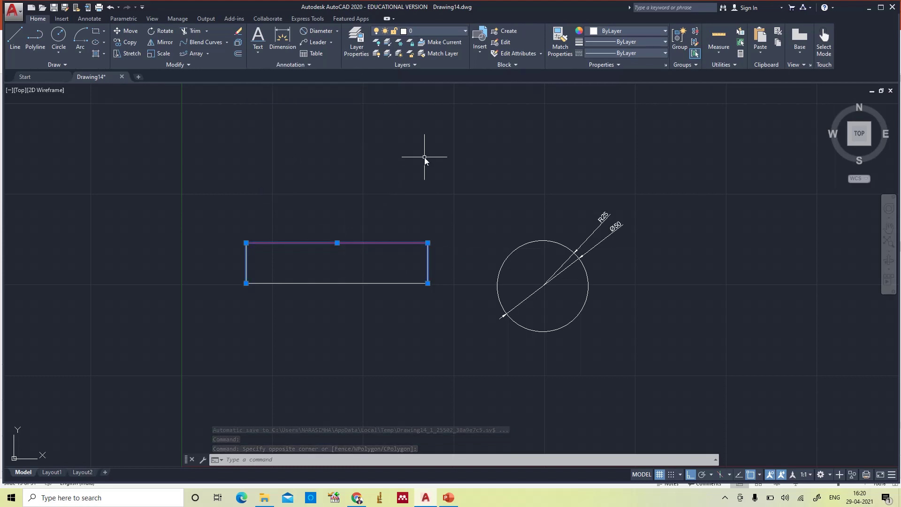
{"action": "key", "text": "Escape"}
{"action": "left_click", "coordinate": [346, 243]}
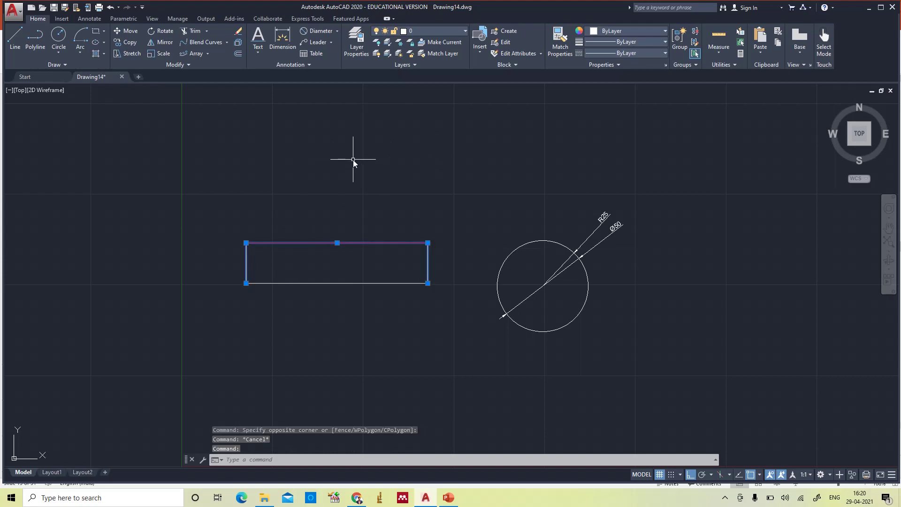
{"action": "key", "text": "Escape"}
{"action": "left_click", "coordinate": [331, 245]}
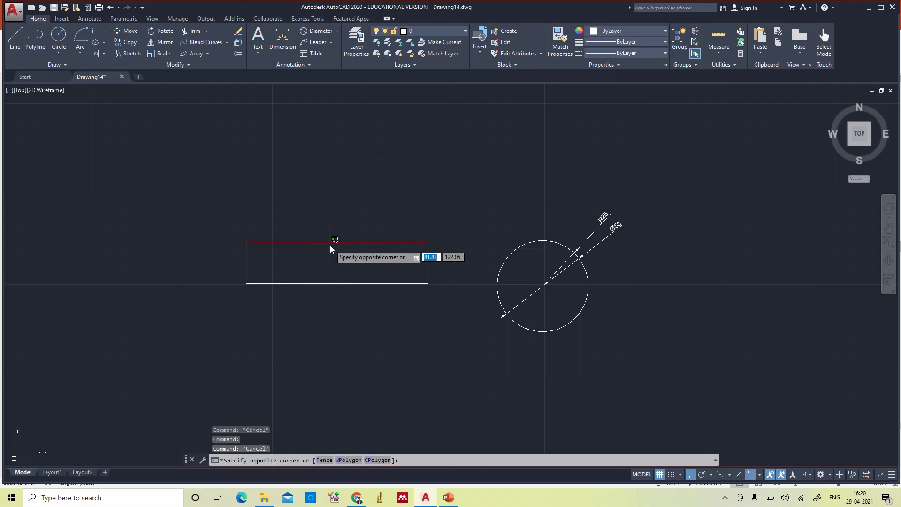
{"action": "left_click", "coordinate": [331, 244]}
{"action": "left_click", "coordinate": [331, 244]}
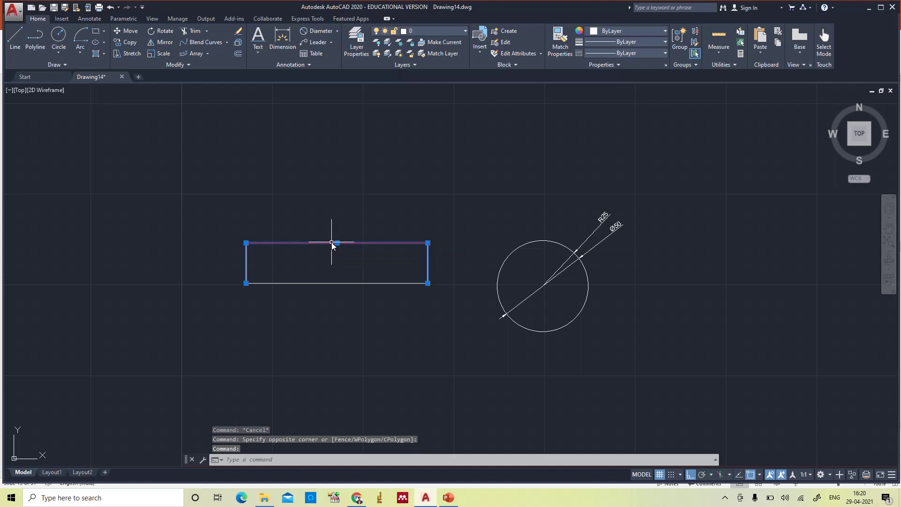
- Modify the Standard dimension style to use a text height of 4, and close the Dimension Style Manager
{"action": "left_click", "coordinate": [297, 65]}
{"action": "left_click", "coordinate": [290, 87]}
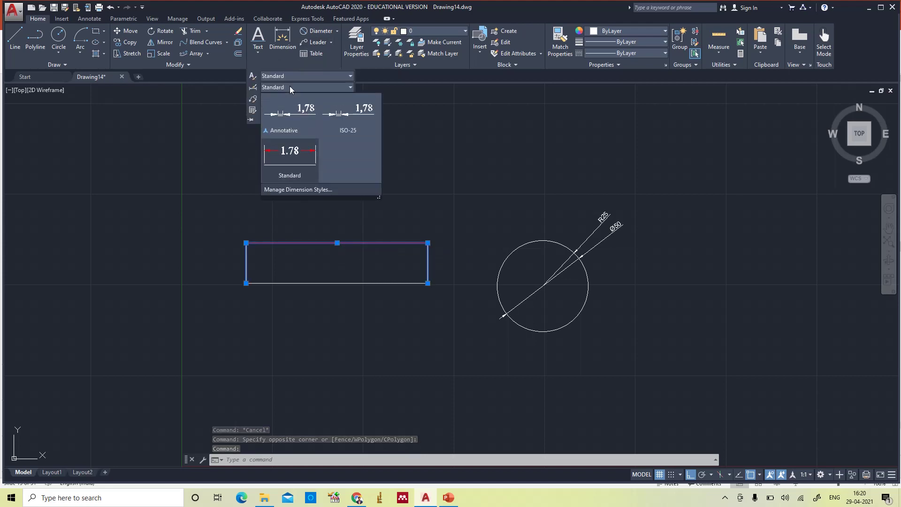
{"action": "left_click", "coordinate": [292, 190]}
{"action": "left_click", "coordinate": [539, 226]}
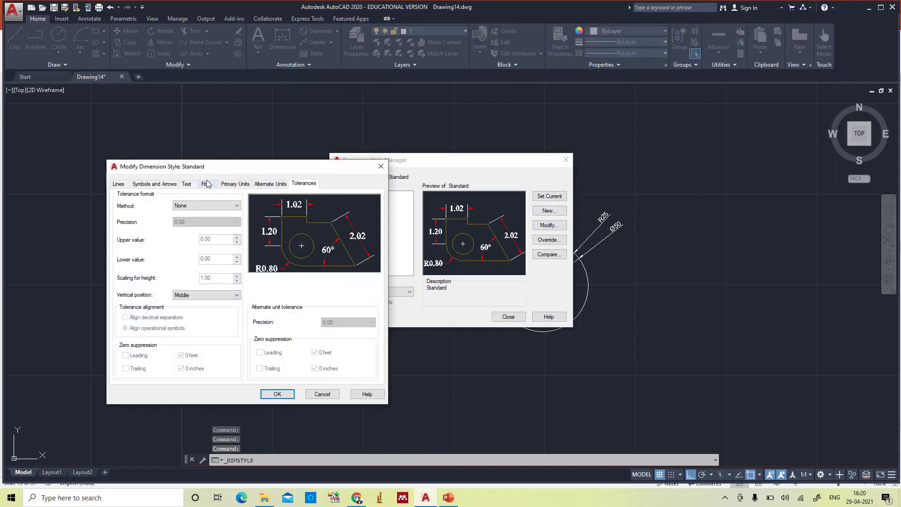
{"action": "left_click", "coordinate": [187, 183]}
{"action": "left_click", "coordinate": [227, 250]}
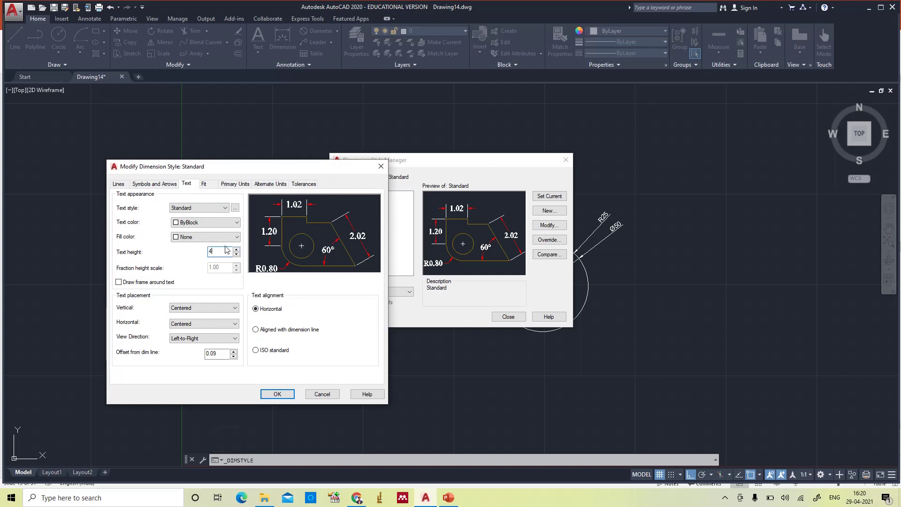
{"action": "left_click", "coordinate": [277, 393]}
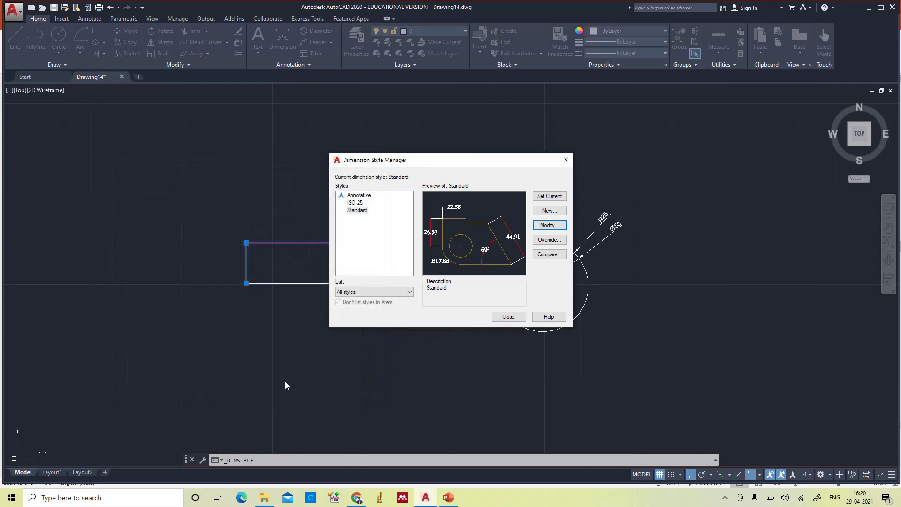
{"action": "left_click", "coordinate": [509, 317]}
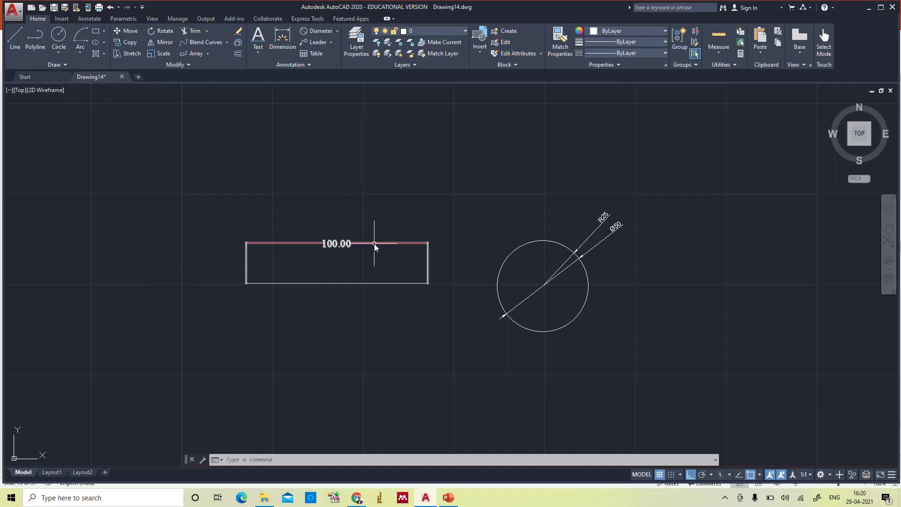
- Modify the Standard dimension style to use an arrow size of 3, and close the Dimension Style Manager
{"action": "left_click", "coordinate": [310, 64]}
{"action": "left_click", "coordinate": [314, 88]}
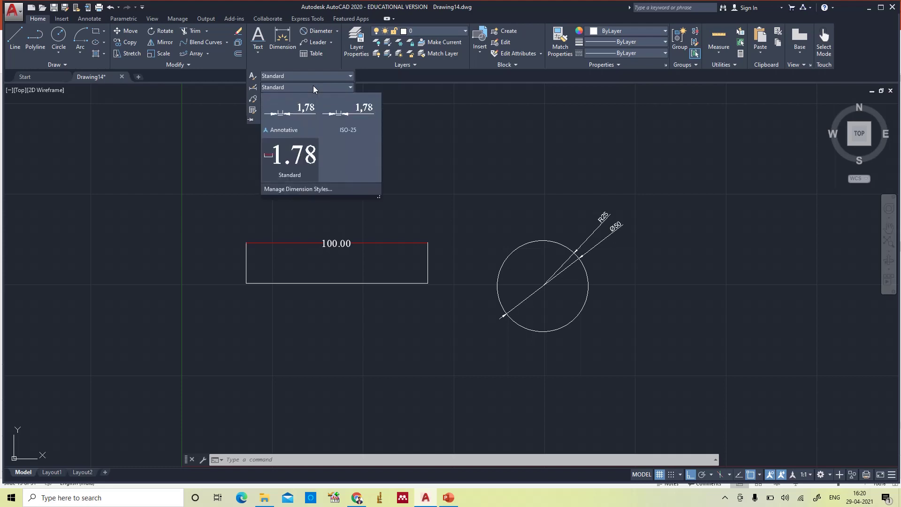
{"action": "left_click", "coordinate": [303, 188]}
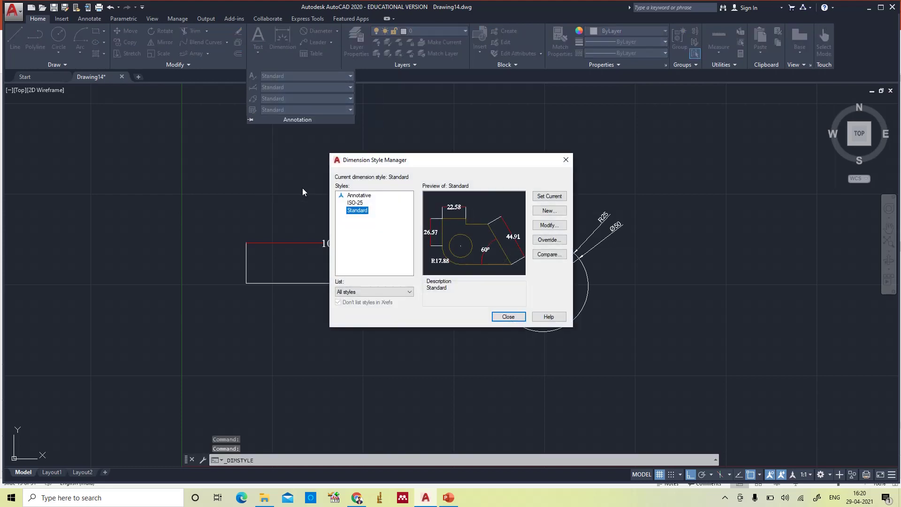
{"action": "left_click", "coordinate": [554, 231]}
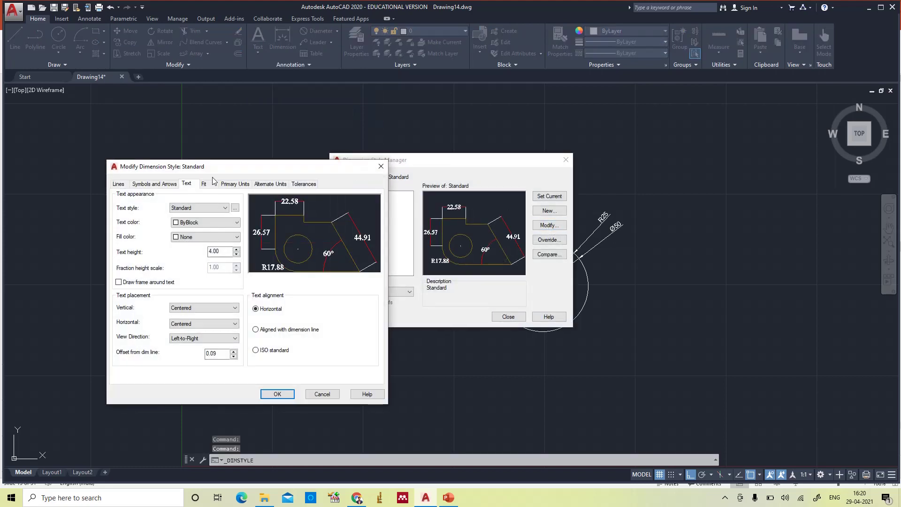
{"action": "left_click", "coordinate": [144, 187]}
{"action": "left_click", "coordinate": [133, 279]}
{"action": "key", "text": "BackSpace"}
{"action": "key", "text": "BackSpace"}
{"action": "key", "text": "BackSpace"}
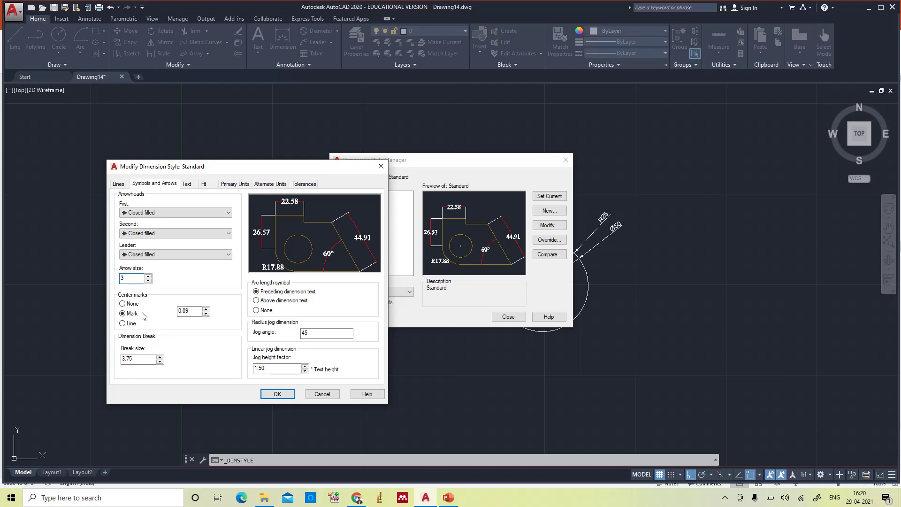
{"action": "left_click", "coordinate": [269, 395]}
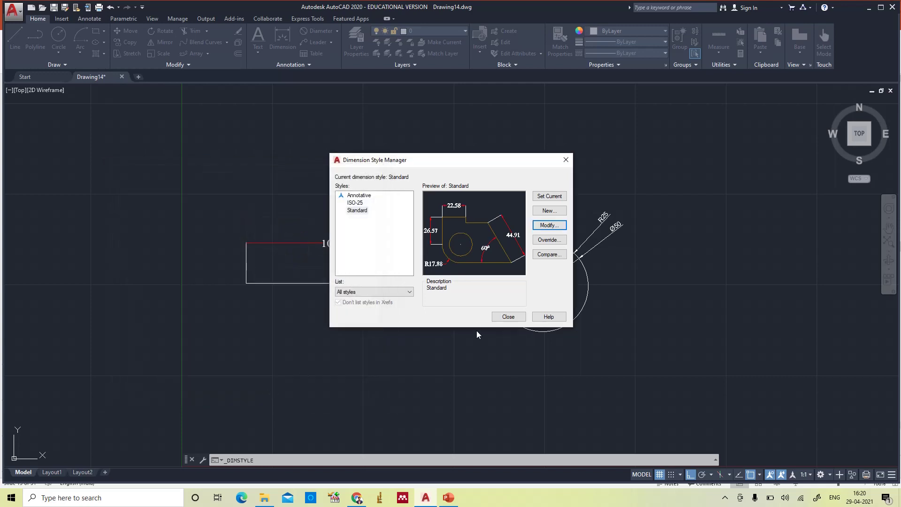
{"action": "left_click", "coordinate": [509, 317]}
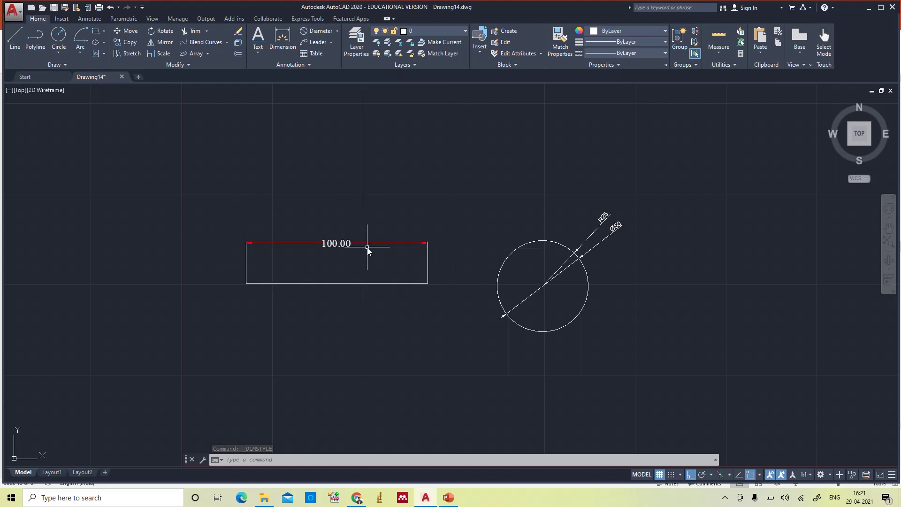
- Apply the ISO-25 dimension style to the horizontal linear dimension above the line, and clear the selection
{"action": "left_click", "coordinate": [285, 65]}
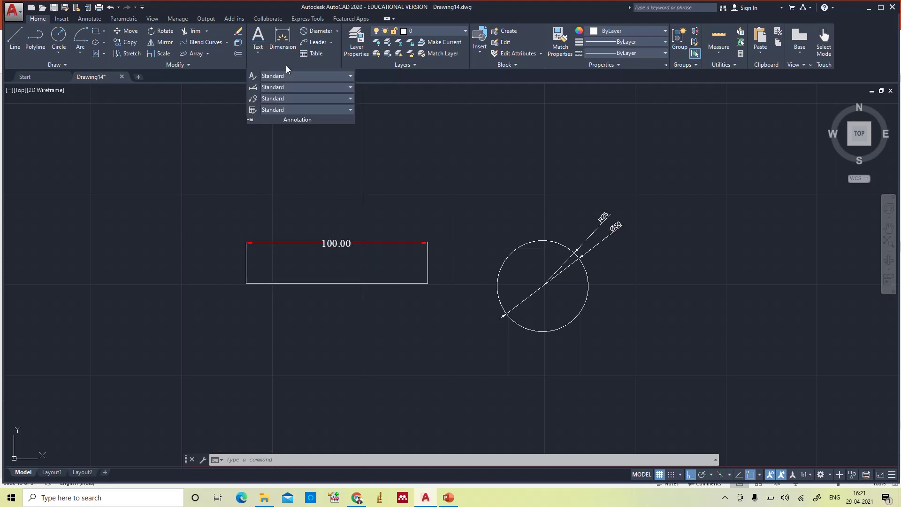
{"action": "left_click", "coordinate": [350, 179]}
{"action": "left_click", "coordinate": [345, 185]}
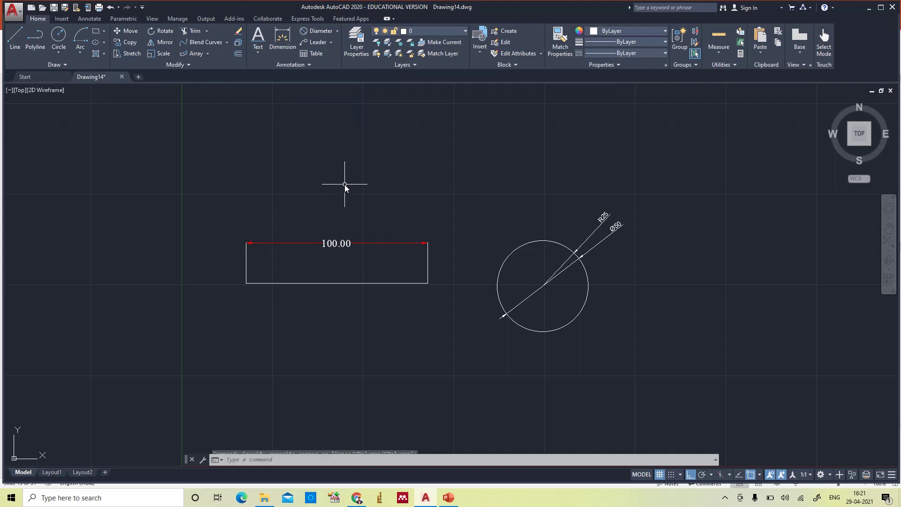
{"action": "left_click", "coordinate": [365, 244]}
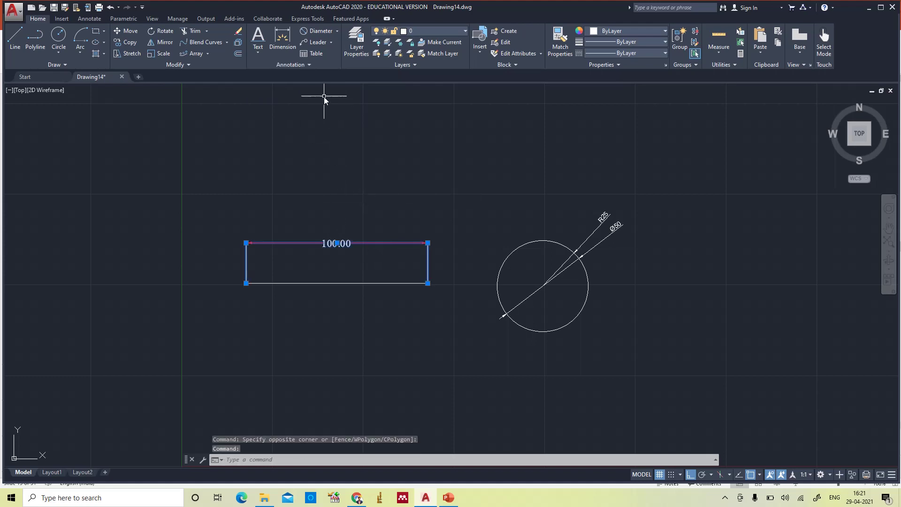
{"action": "left_click", "coordinate": [294, 66]}
{"action": "left_click", "coordinate": [288, 87]}
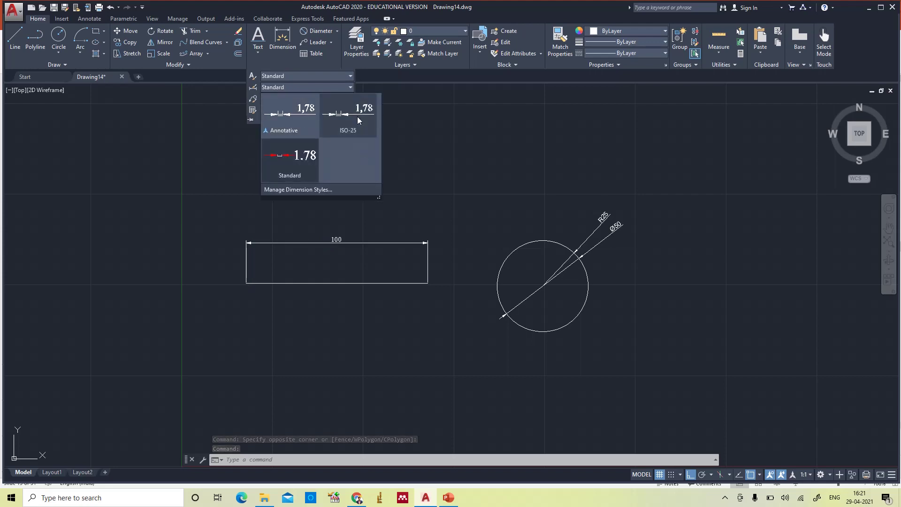
{"action": "left_click", "coordinate": [358, 120]}
{"action": "left_click", "coordinate": [390, 166]}
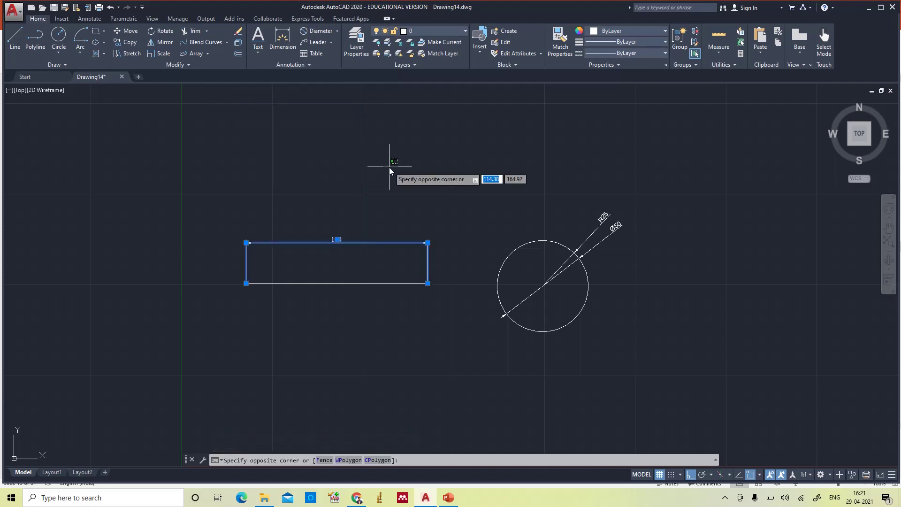
{"action": "key", "text": "Escape"}
{"action": "key", "text": "Escape"}
- Review the ISO-25 dimension style's symbols and arrows settings without changing them, and close the Dimension Style Manager
{"action": "left_click", "coordinate": [355, 242]}
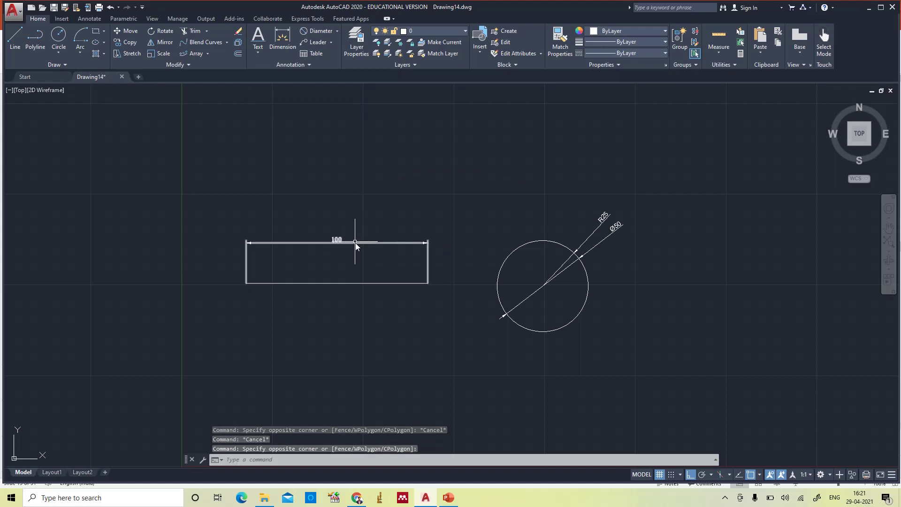
{"action": "left_click", "coordinate": [355, 244]}
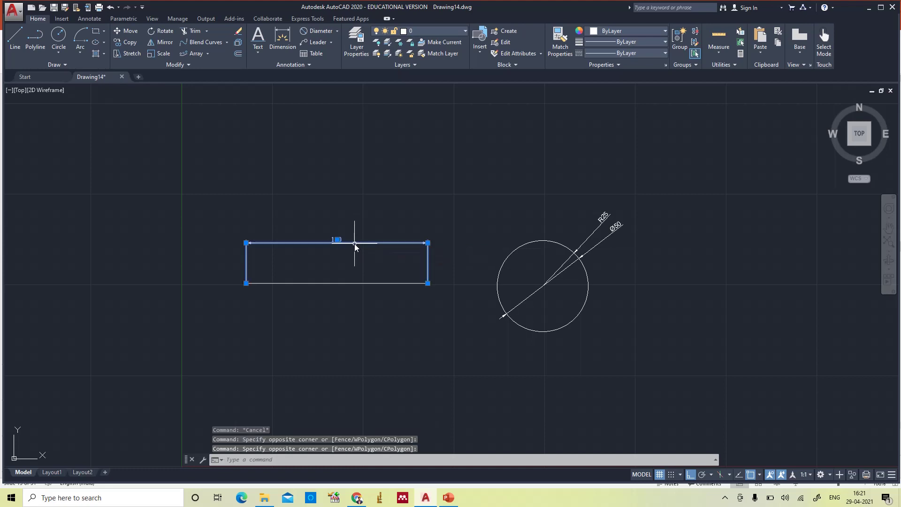
{"action": "left_click", "coordinate": [292, 64]}
{"action": "left_click", "coordinate": [287, 87]}
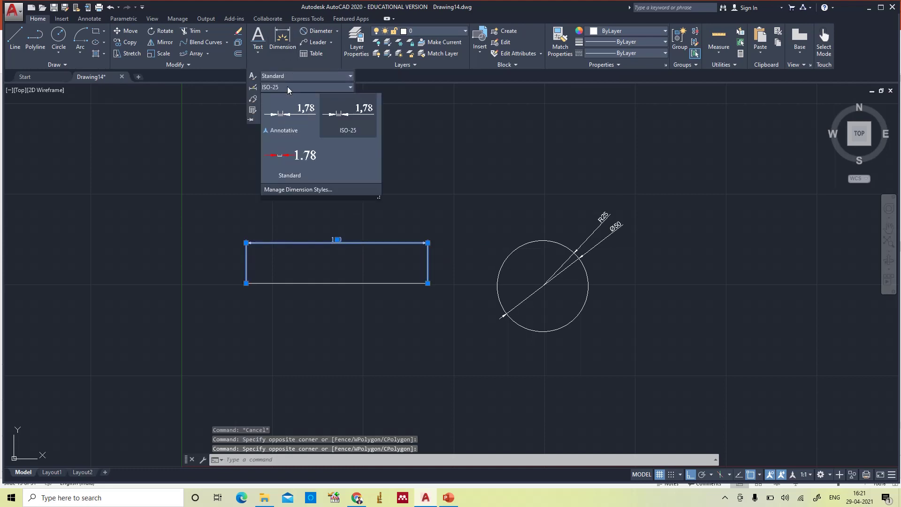
{"action": "left_click", "coordinate": [320, 190]}
{"action": "left_click", "coordinate": [355, 202]}
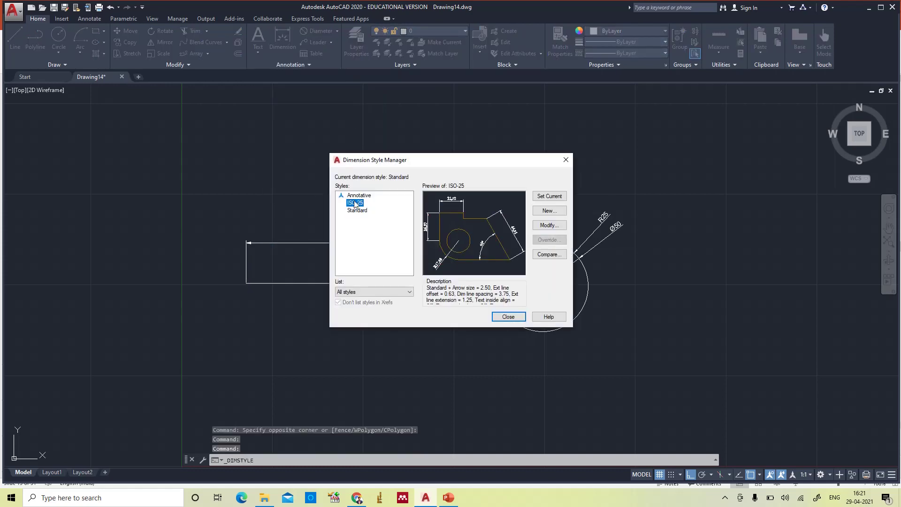
{"action": "left_click", "coordinate": [550, 226]}
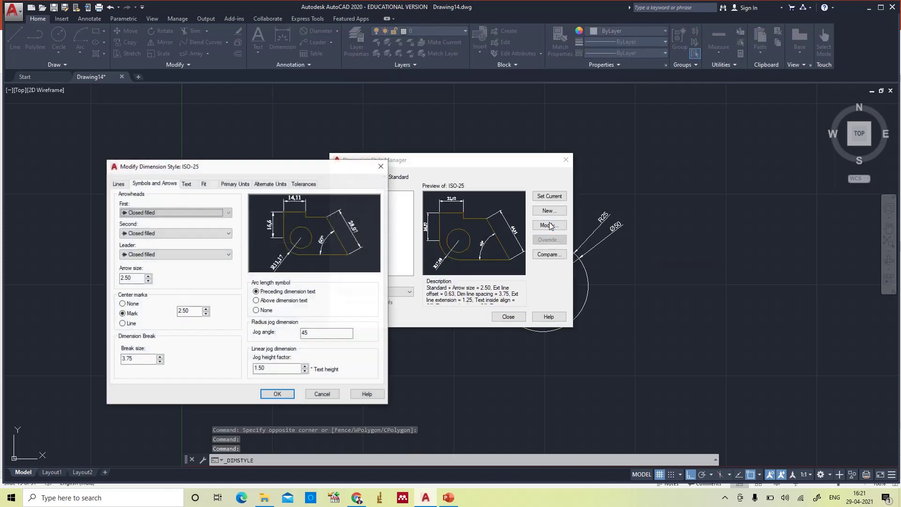
{"action": "left_click", "coordinate": [384, 167]}
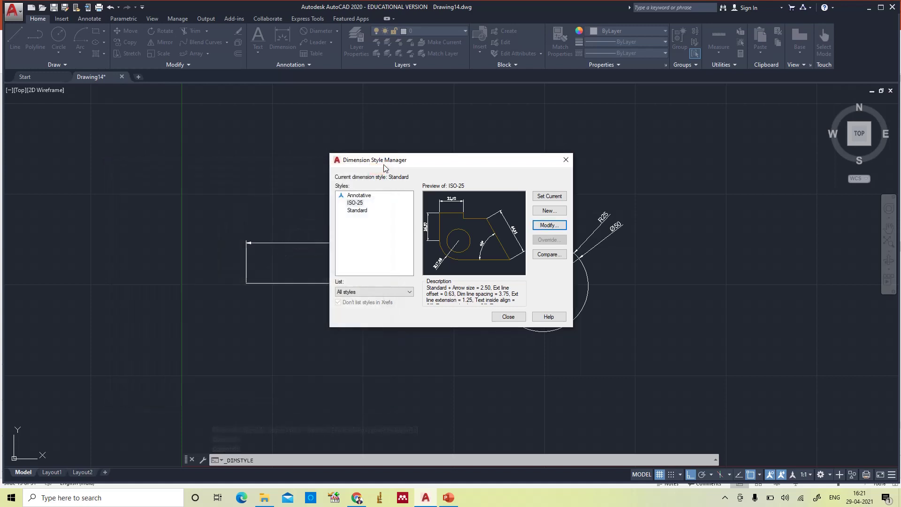
{"action": "left_click", "coordinate": [358, 213]}
{"action": "left_click", "coordinate": [513, 318]}
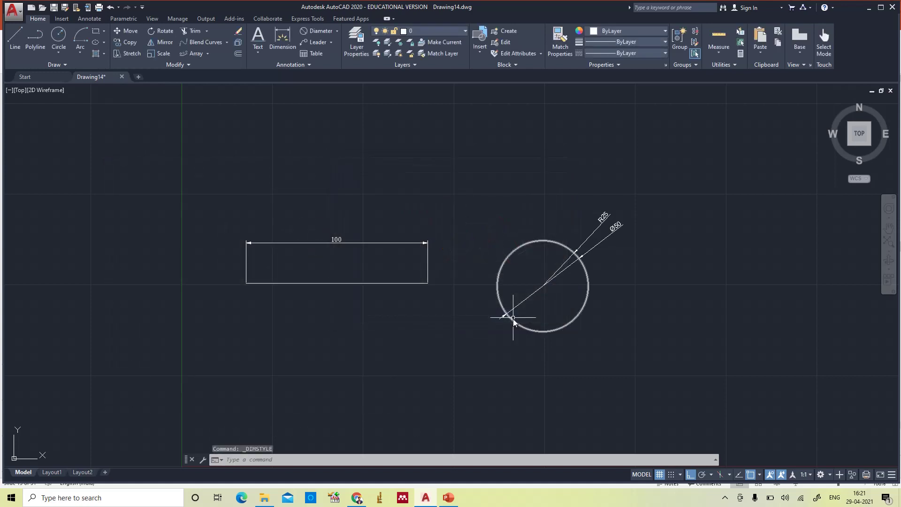
- Apply the Standard dimension style to the circle's radius and diameter dimensions
{"action": "left_click", "coordinate": [604, 216]}
{"action": "left_click", "coordinate": [618, 225]}
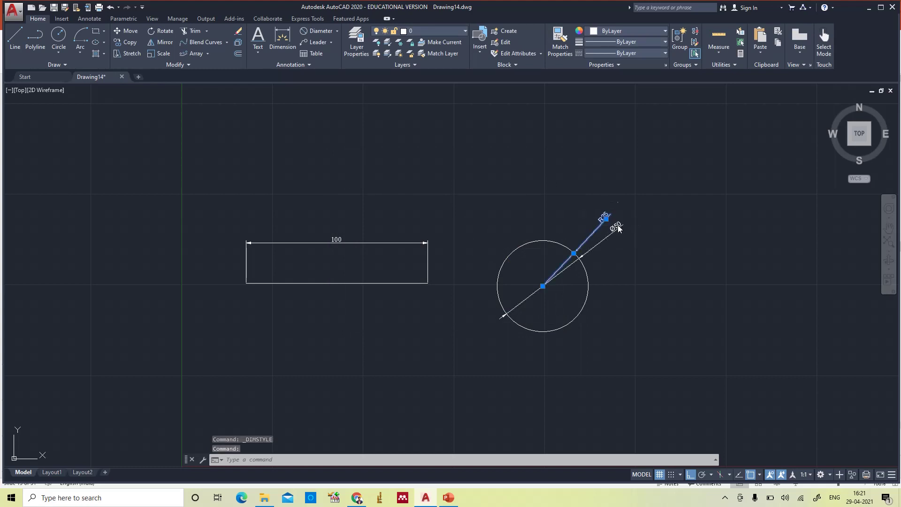
{"action": "left_click", "coordinate": [314, 62]}
{"action": "left_click", "coordinate": [300, 87]}
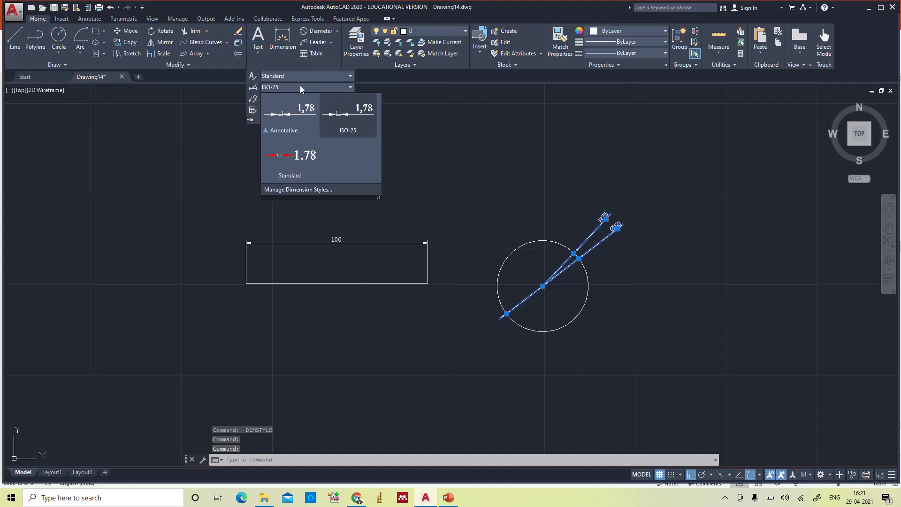
{"action": "left_click", "coordinate": [286, 153]}
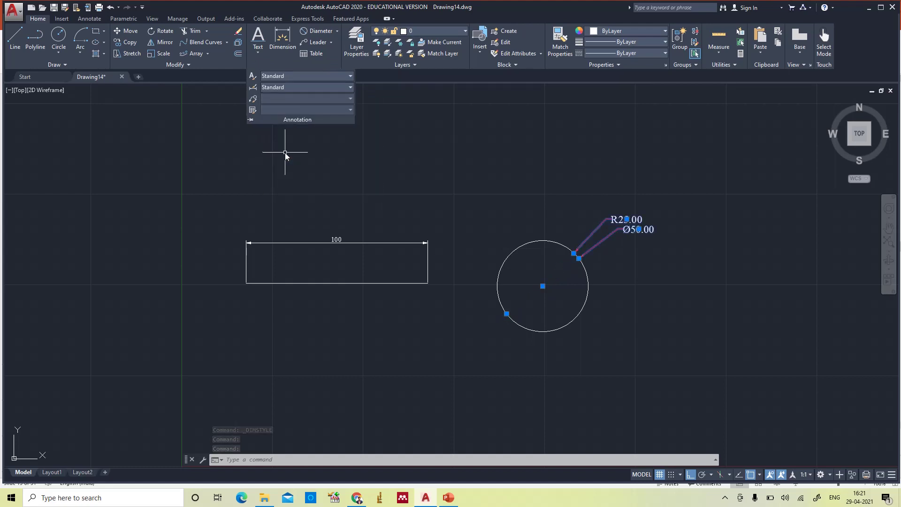
- Apply the Standard dimension style to the linear dimension above the line as well, and clear the selection
{"action": "left_click", "coordinate": [360, 243]}
{"action": "left_click", "coordinate": [280, 64]}
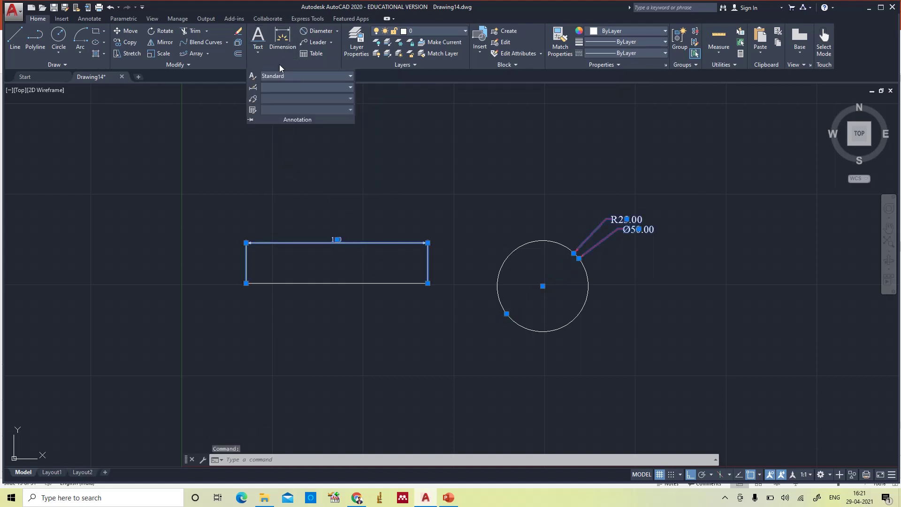
{"action": "left_click", "coordinate": [274, 87]}
{"action": "left_click", "coordinate": [293, 153]}
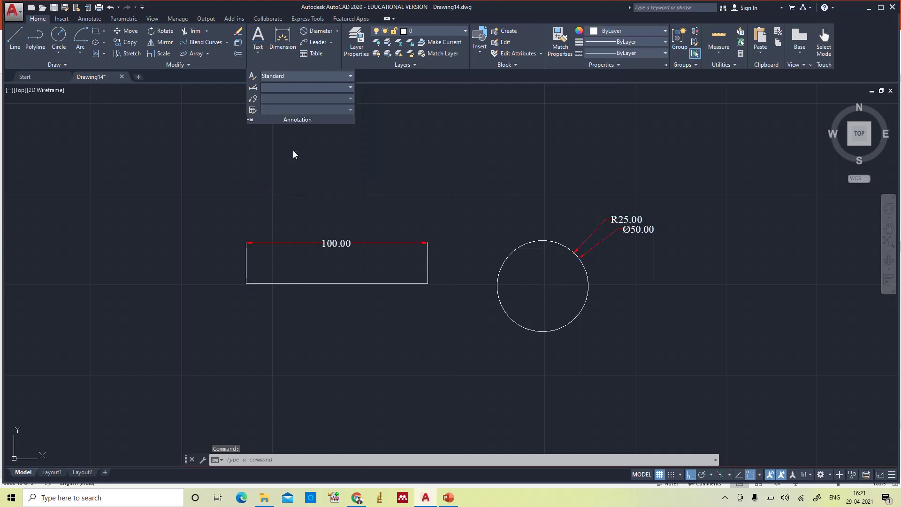
{"action": "key", "text": "Escape"}
{"action": "type", "text": "z"}
{"action": "key", "text": "Return"}
{"action": "type", "text": "a"}
{"action": "key", "text": "Return"}
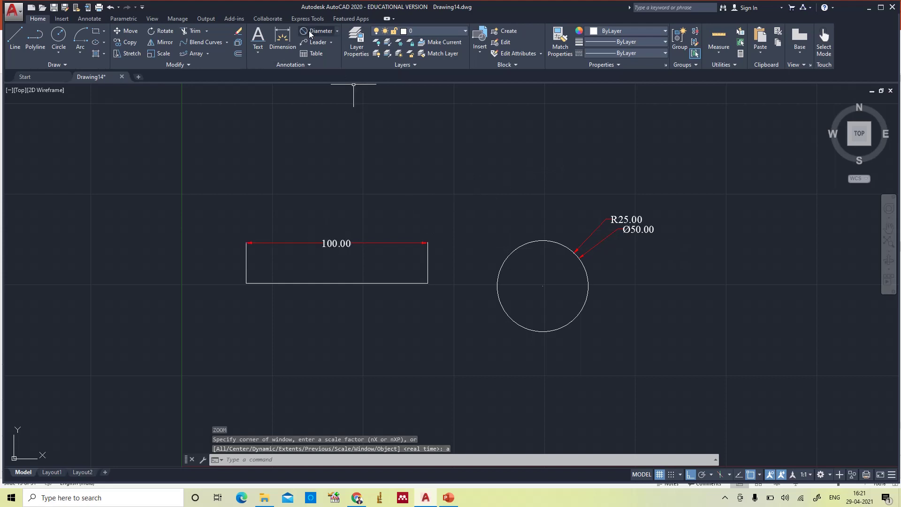
{"action": "left_click", "coordinate": [306, 66]}
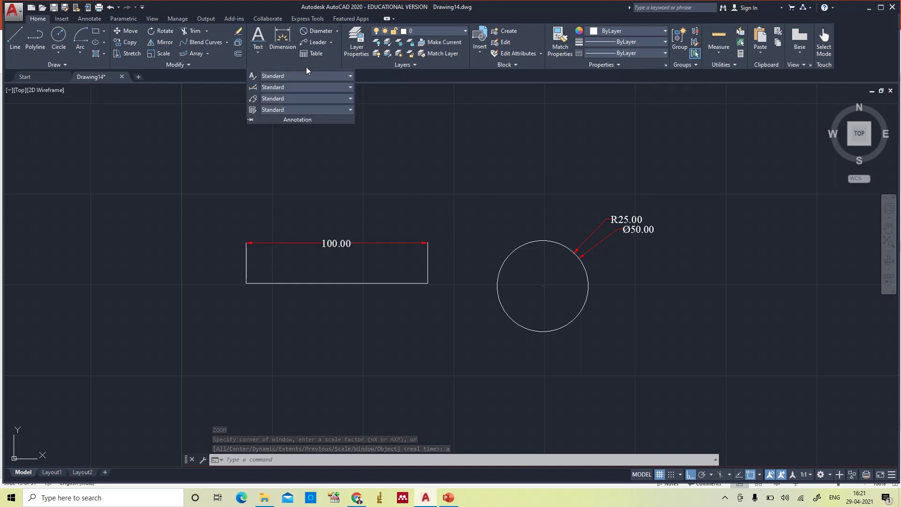
{"action": "left_click", "coordinate": [287, 87]}
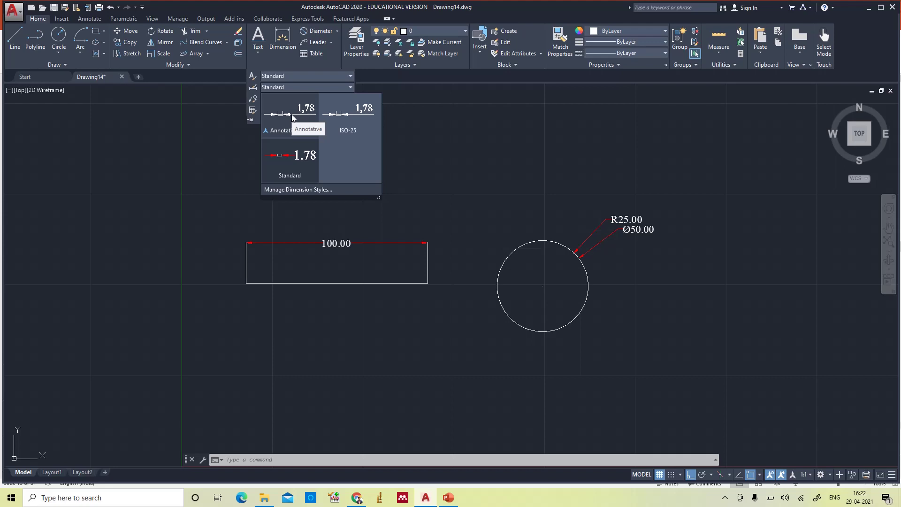
{"action": "left_click", "coordinate": [447, 141]}
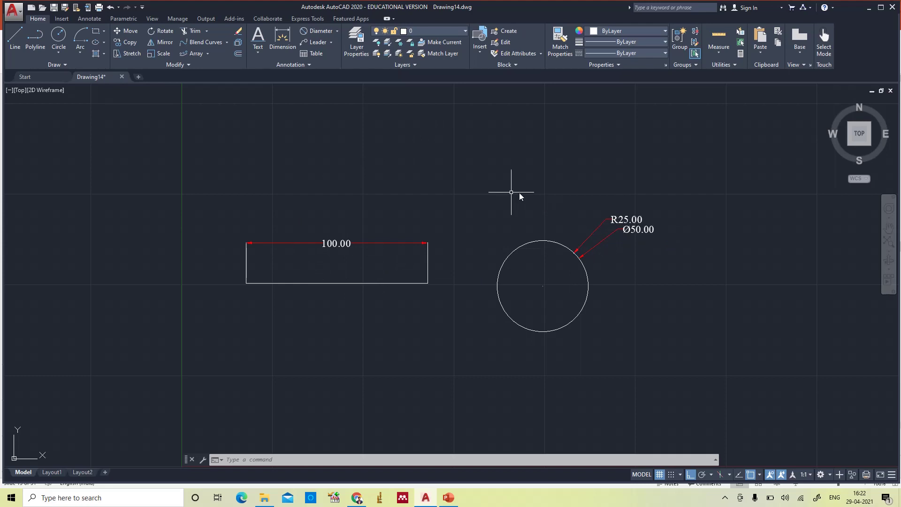
- Draw a horizontal line 1500 units long above the existing dimensioned line and circle
{"action": "type", "text": "l"}
{"action": "key", "text": "Return"}
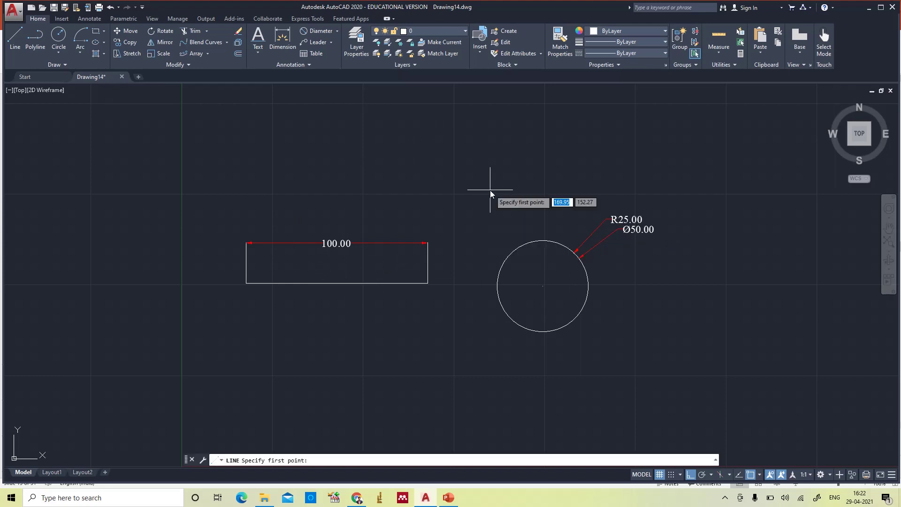
{"action": "left_click", "coordinate": [224, 141]}
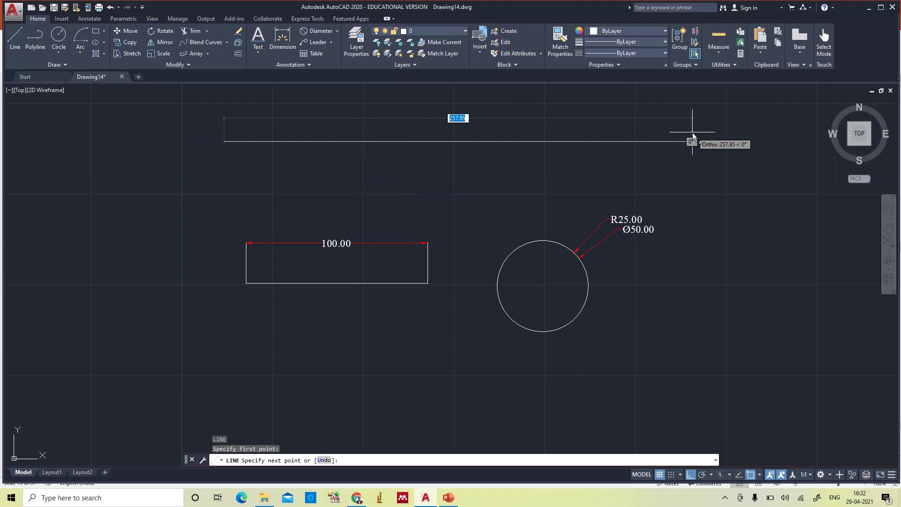
{"action": "type", "text": "1"}
{"action": "type", "text": "500"}
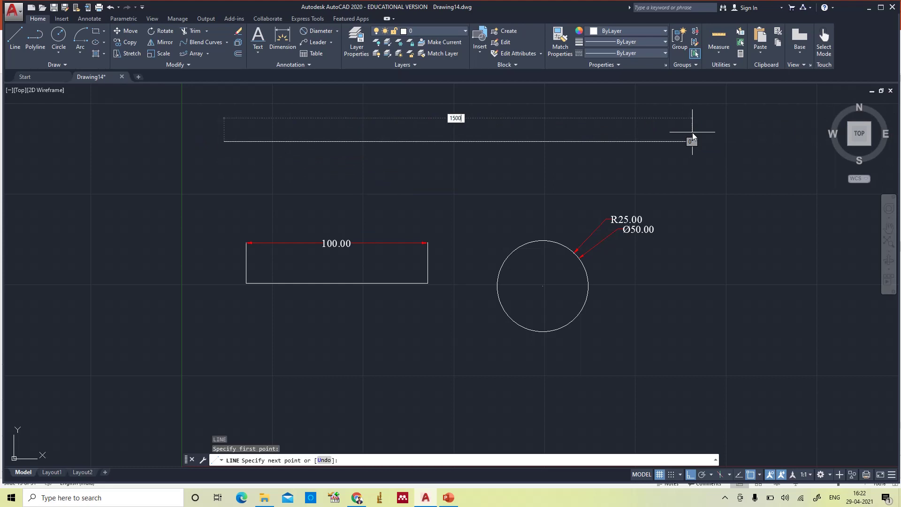
{"action": "key", "text": "Return"}
{"action": "key", "text": "Escape"}
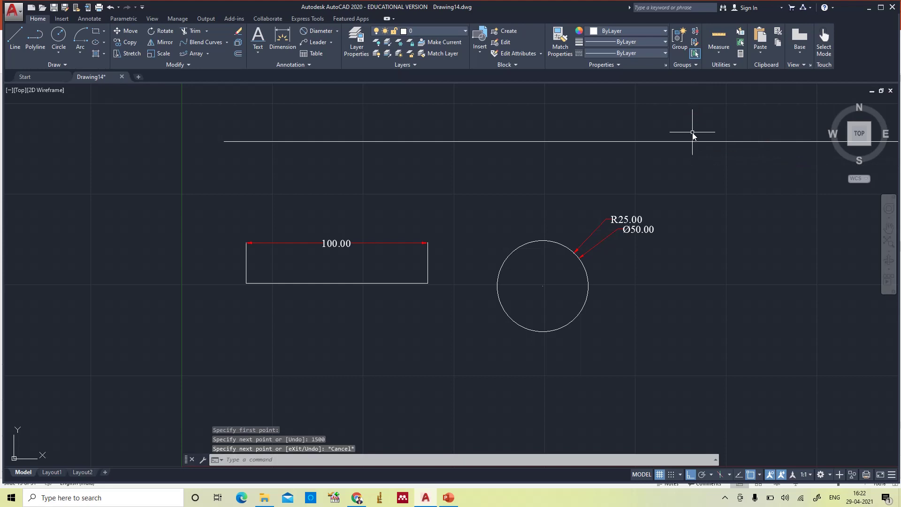
- Try to dimension the long horizontal line above the existing geometry
{"action": "type", "text": "z"}
{"action": "key", "text": "Return"}
{"action": "type", "text": "a"}
{"action": "key", "text": "Return"}
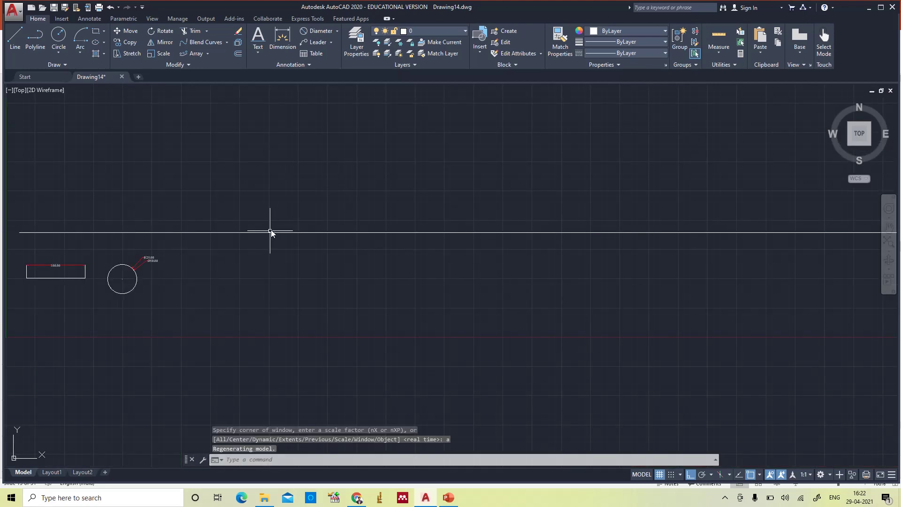
{"action": "left_click", "coordinate": [284, 37]}
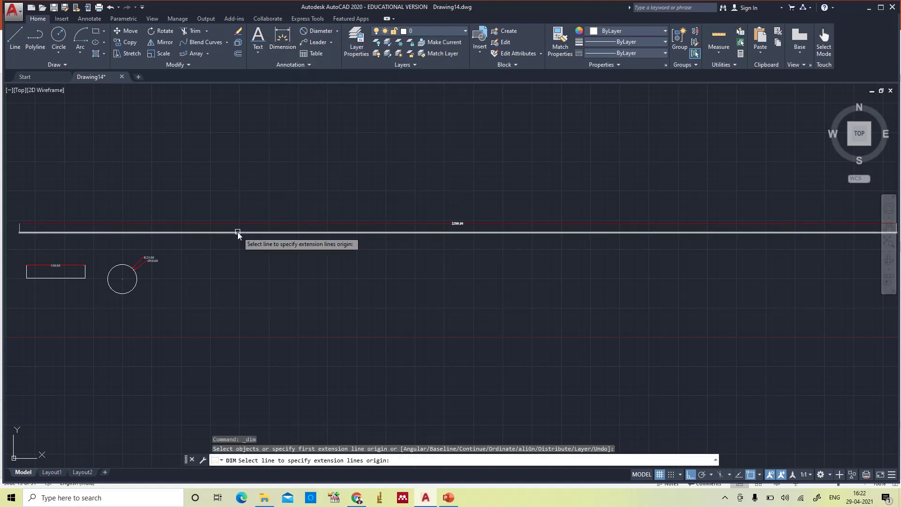
{"action": "left_click", "coordinate": [274, 232]}
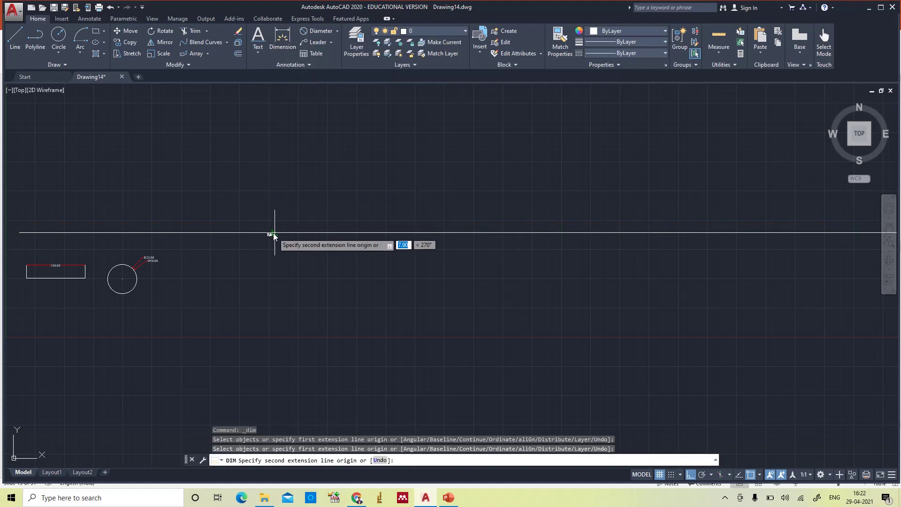
{"action": "key", "text": "Escape"}
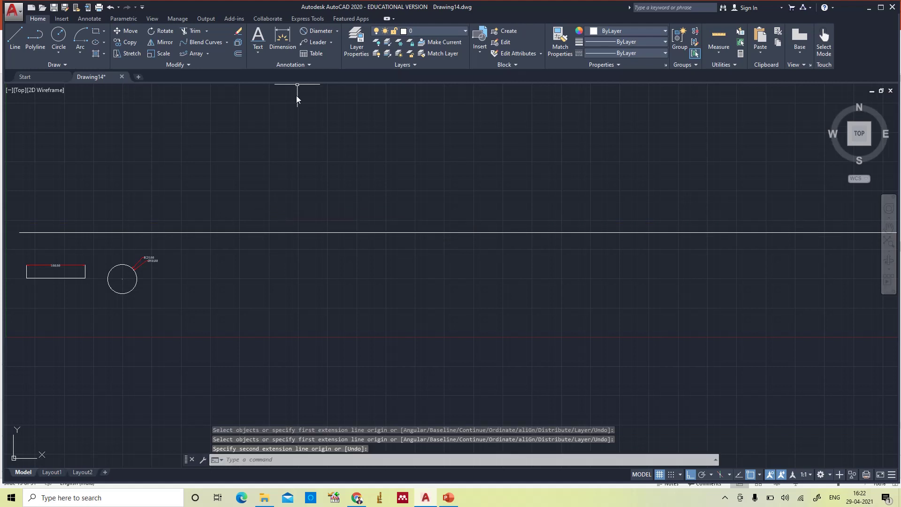
- Add a linear dimension above the long horizontal line
{"action": "left_click", "coordinate": [284, 35]}
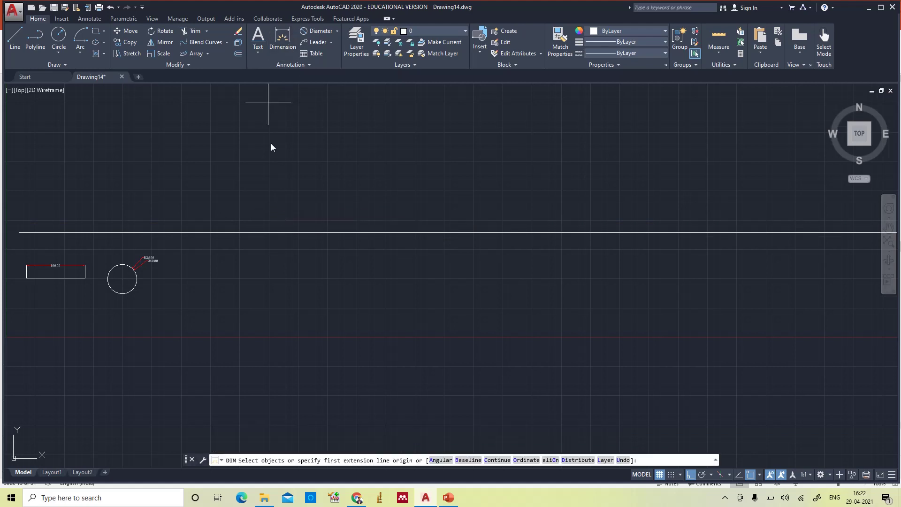
{"action": "left_click", "coordinate": [259, 233]}
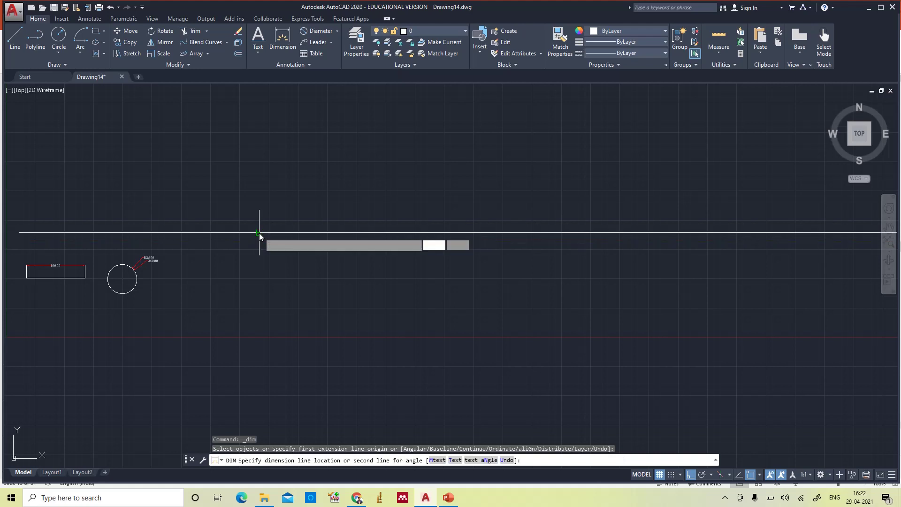
{"action": "left_click", "coordinate": [263, 210]}
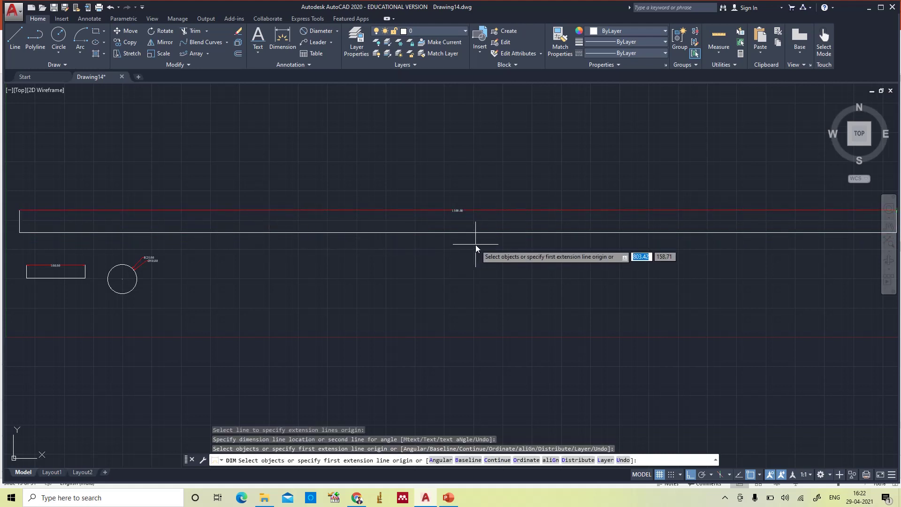
{"action": "key", "text": "Return"}
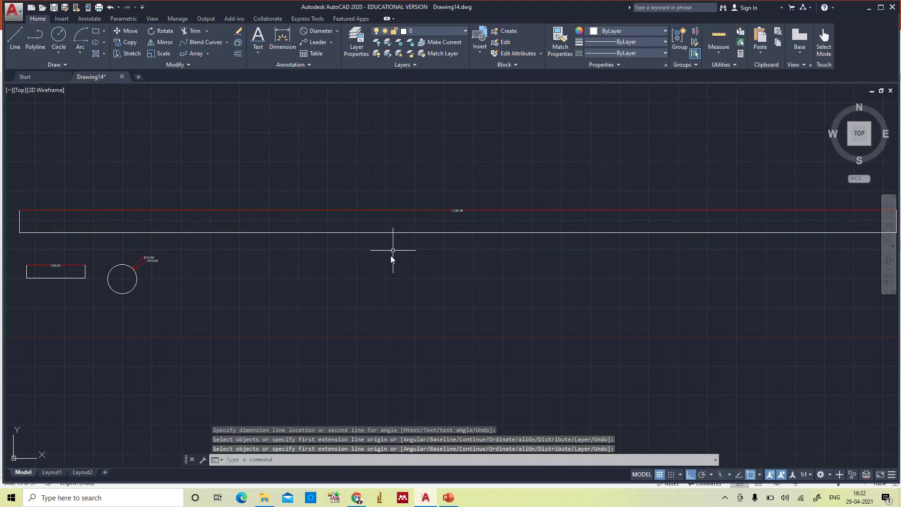
- Apply the Annotative dimension style to the long line's dimension and clear the selection
{"action": "left_click", "coordinate": [469, 210]}
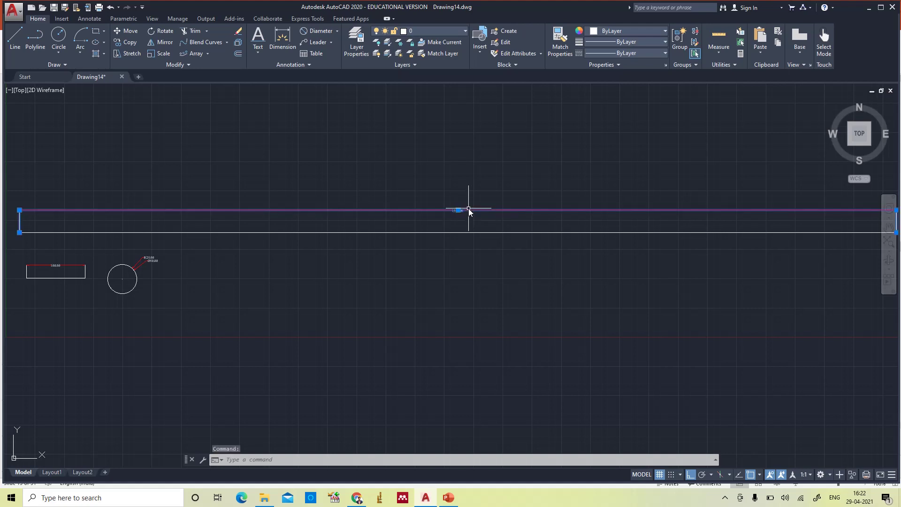
{"action": "left_click", "coordinate": [305, 64]}
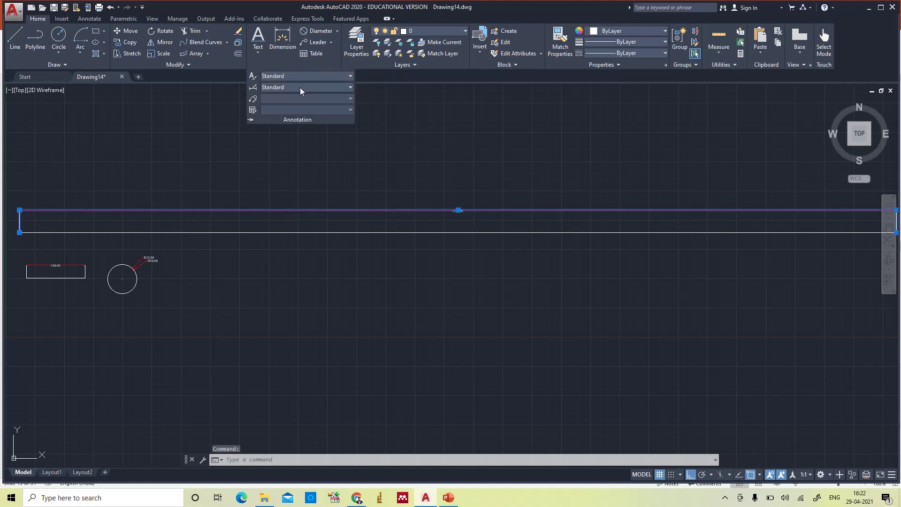
{"action": "left_click", "coordinate": [300, 87]}
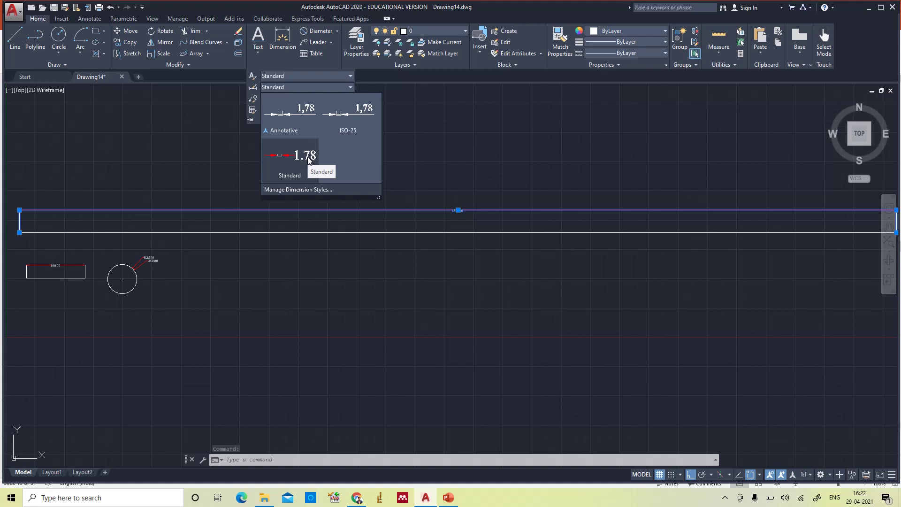
{"action": "left_click", "coordinate": [459, 153]}
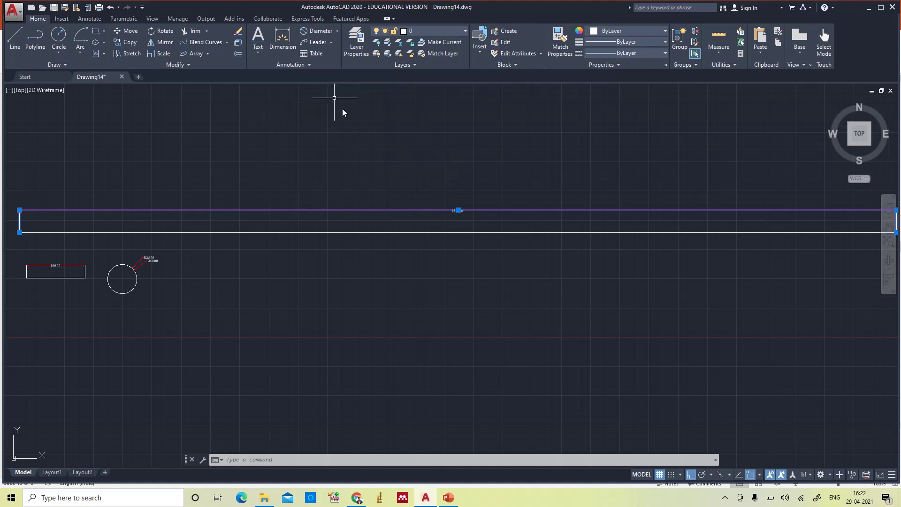
{"action": "left_click", "coordinate": [309, 66]}
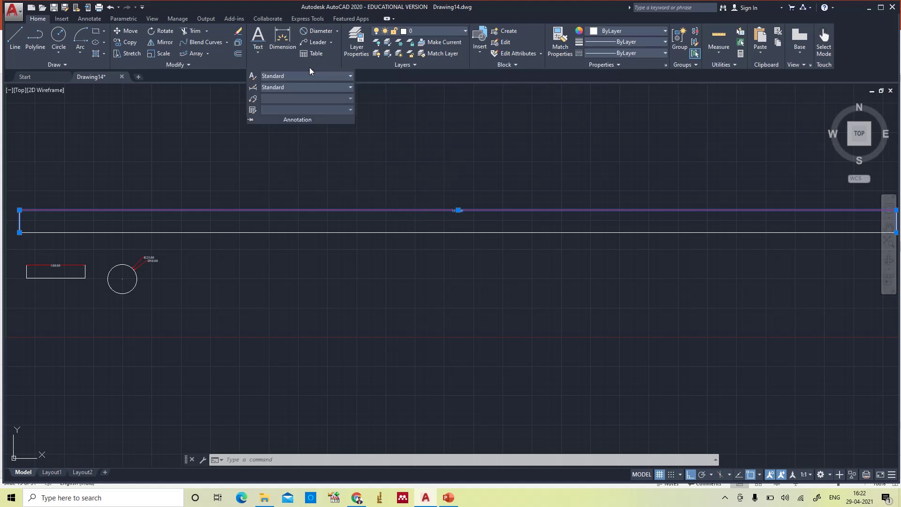
{"action": "left_click", "coordinate": [306, 91]}
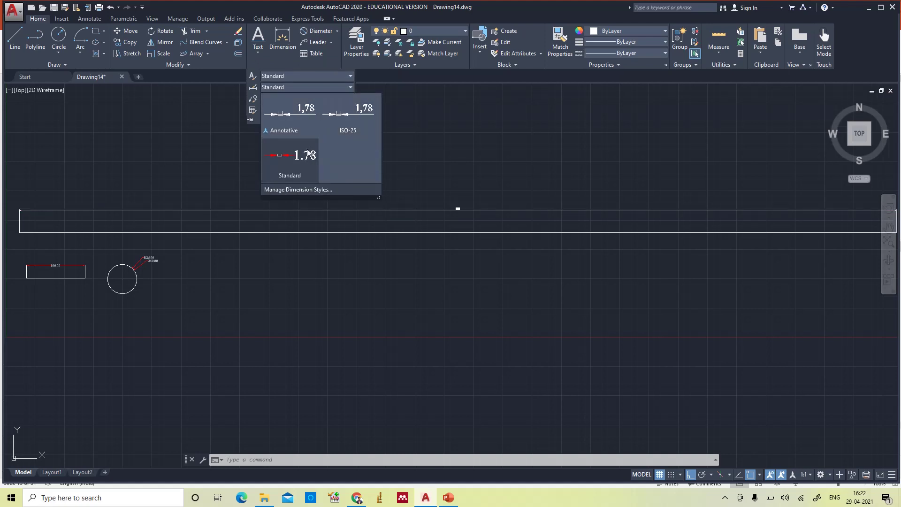
{"action": "left_click", "coordinate": [291, 117]}
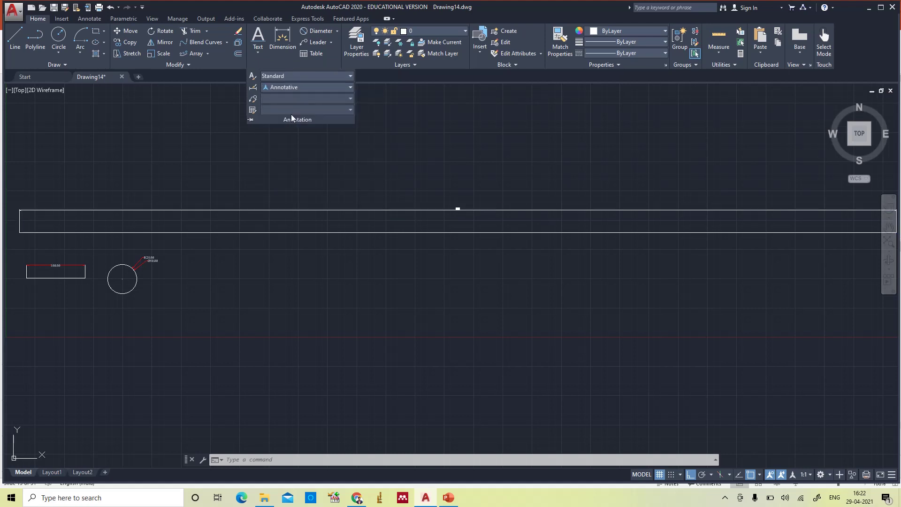
{"action": "left_click", "coordinate": [379, 129]}
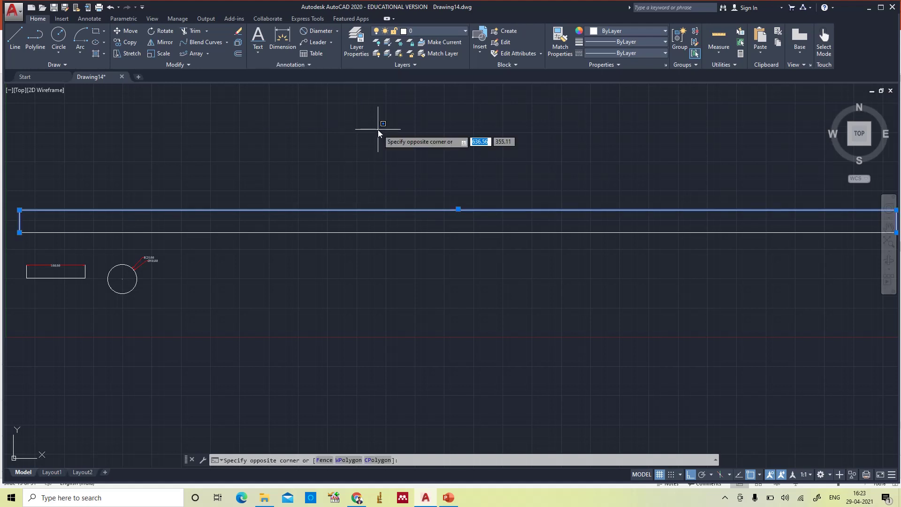
{"action": "key", "text": "Escape"}
{"action": "key", "text": "Escape"}
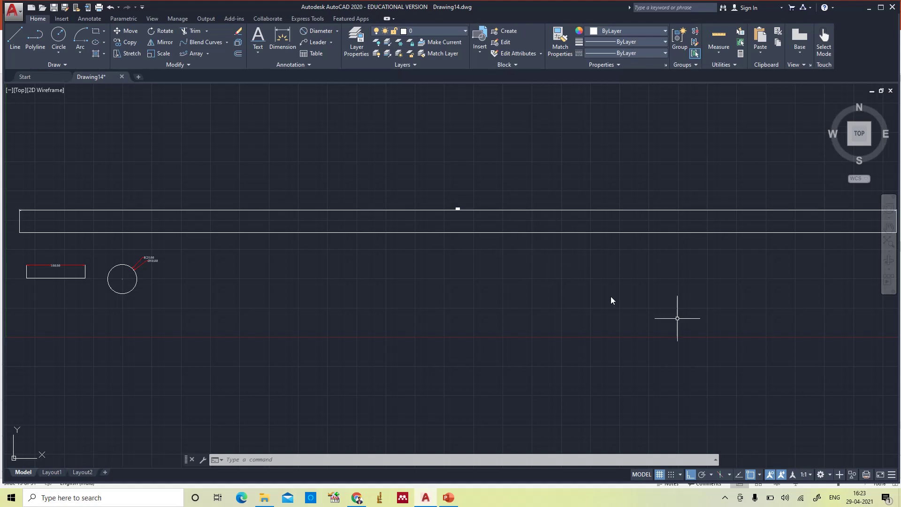
- Try the annotation scale at 1:50, and set it to 1:20 for a smaller annotative dimension
{"action": "left_click", "coordinate": [808, 477]}
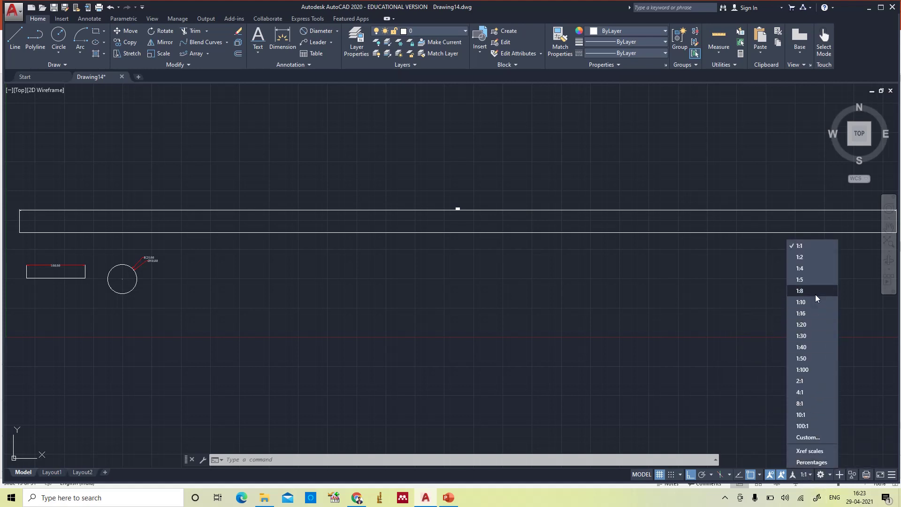
{"action": "left_click", "coordinate": [805, 356]}
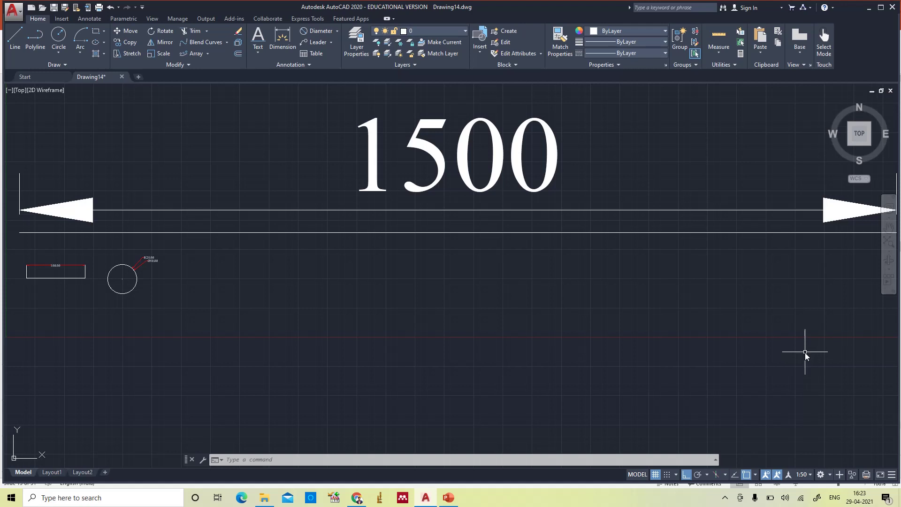
{"action": "left_click", "coordinate": [803, 474]}
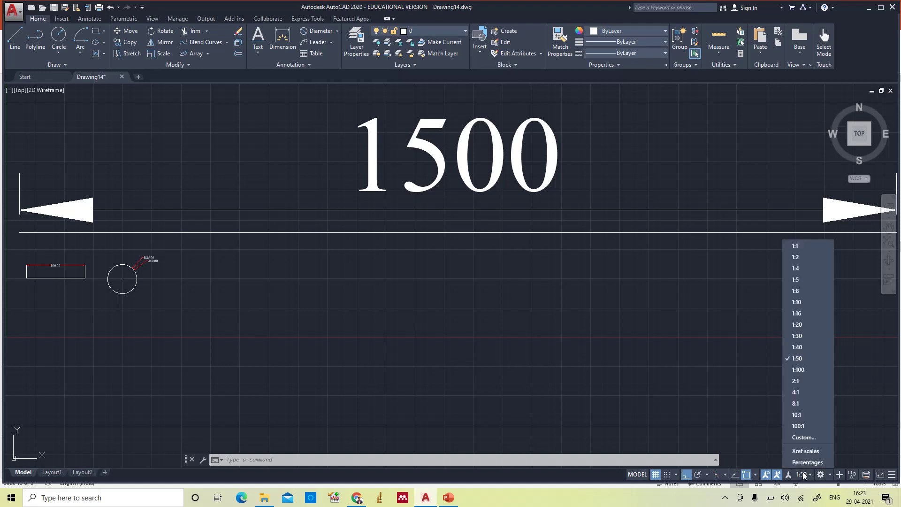
{"action": "left_click", "coordinate": [804, 325]}
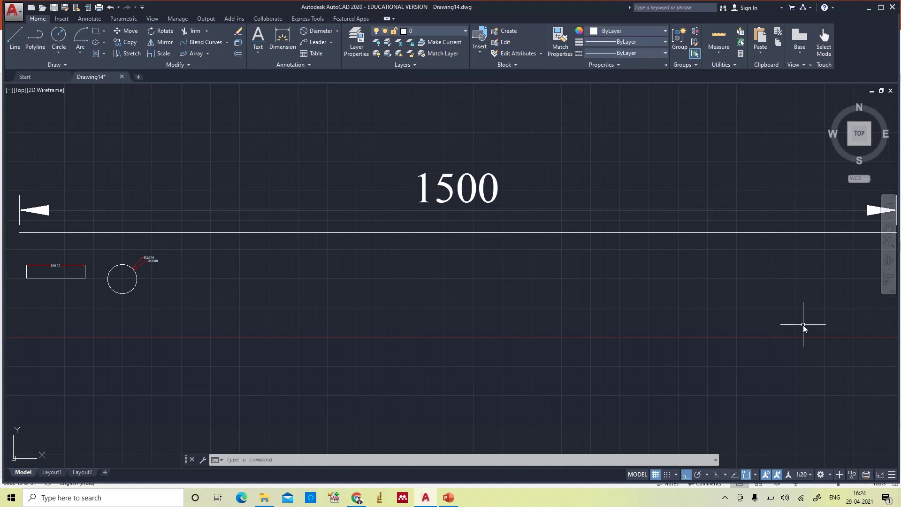
- Apply the Annotative dimension style to the circle's diameter dimension and clear the selection
{"action": "left_click", "coordinate": [154, 260]}
{"action": "left_click", "coordinate": [290, 65]}
{"action": "left_click", "coordinate": [289, 87]}
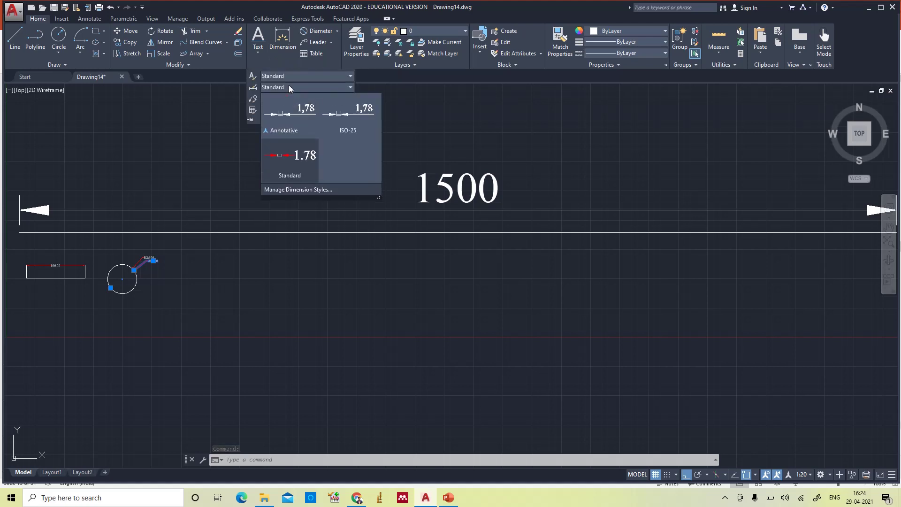
{"action": "left_click", "coordinate": [286, 109]}
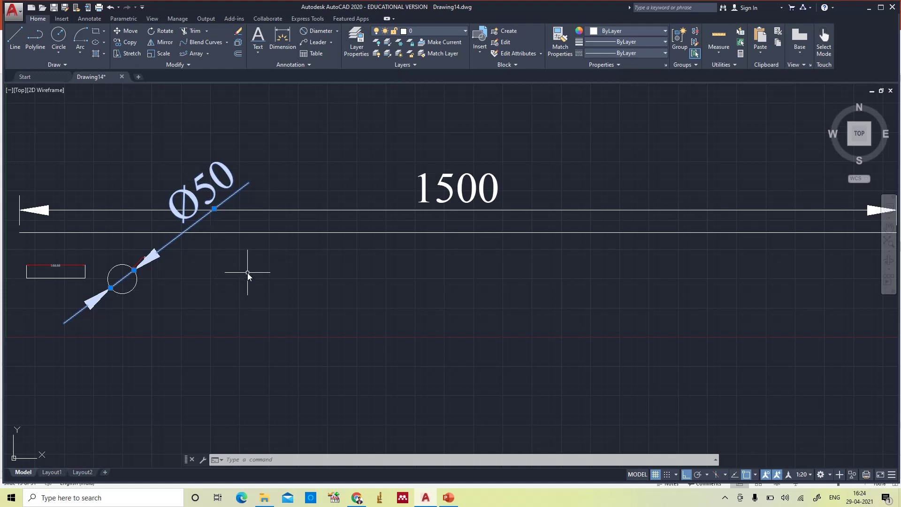
{"action": "key", "text": "Escape"}
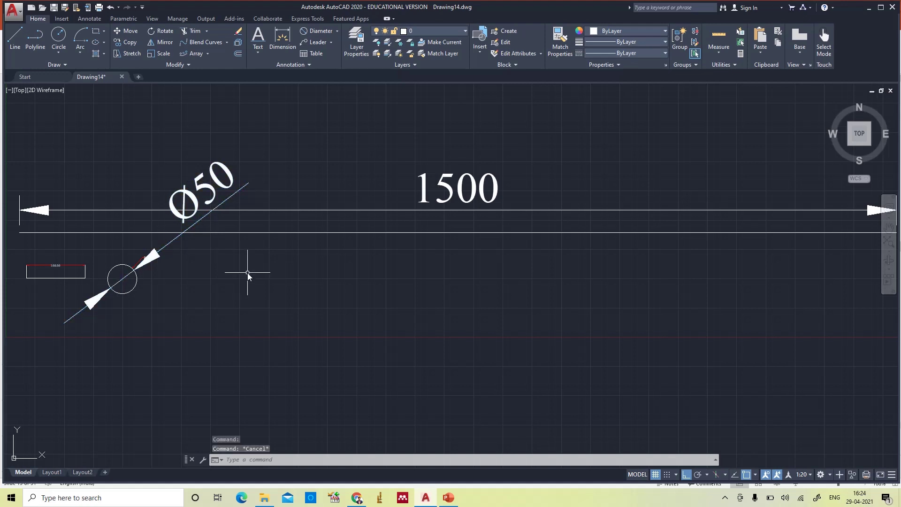
{"action": "left_click", "coordinate": [278, 66]}
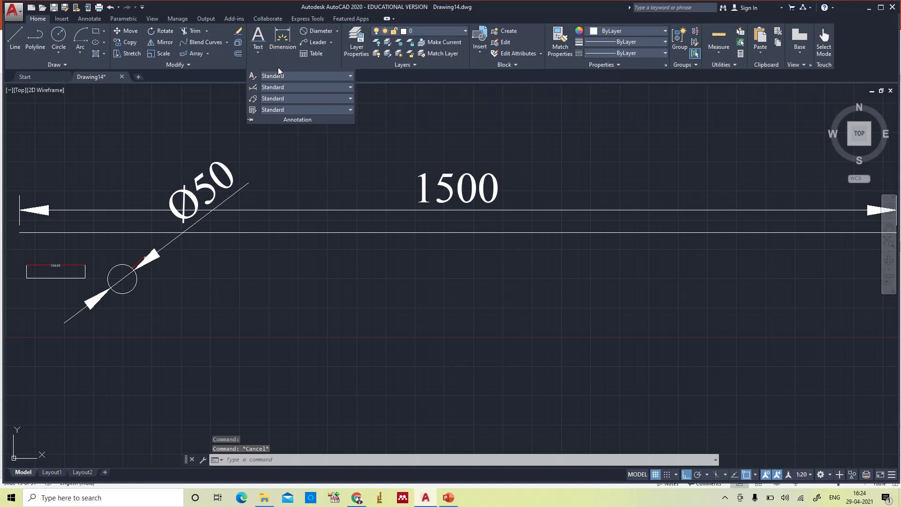
{"action": "left_click", "coordinate": [278, 75]}
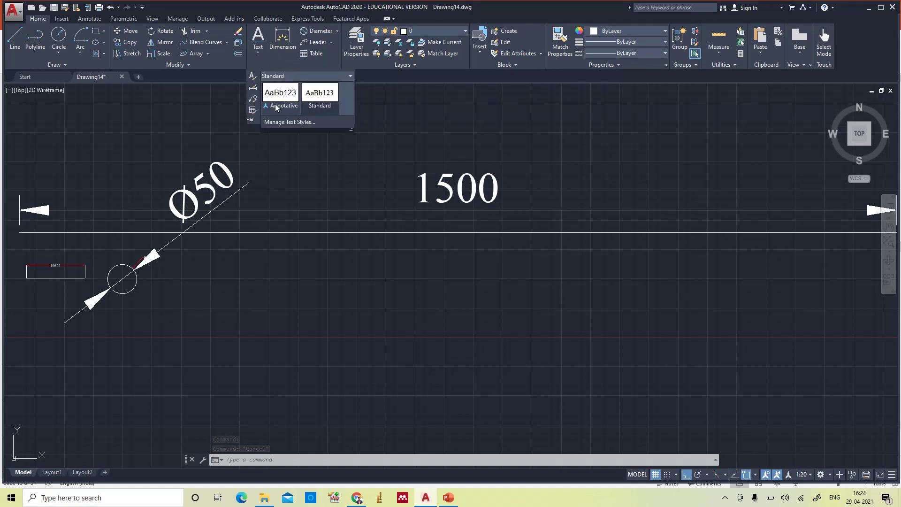
{"action": "left_click", "coordinate": [284, 244]}
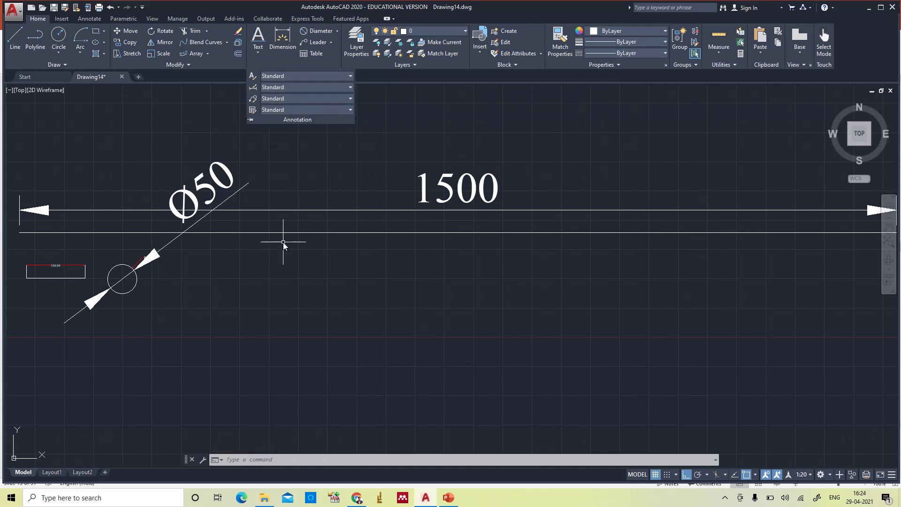
{"action": "key", "text": "ctrl+a"}
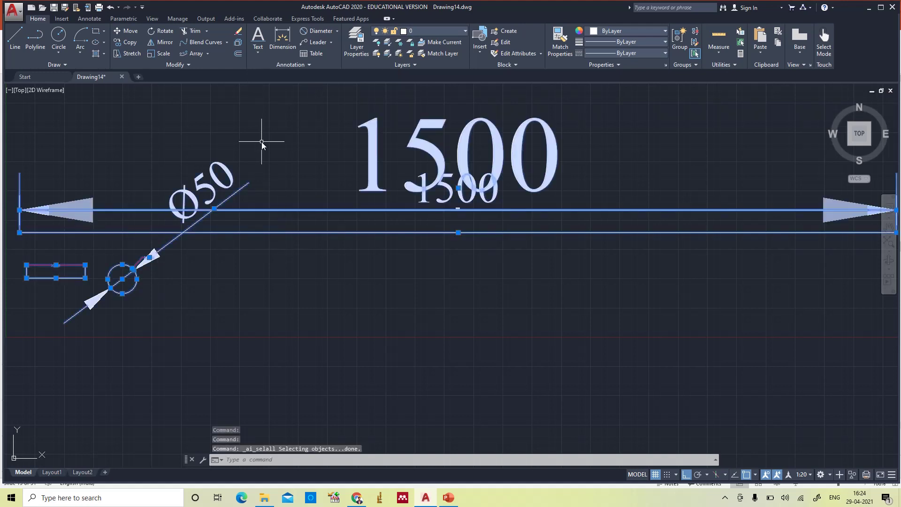
{"action": "left_click", "coordinate": [283, 64]}
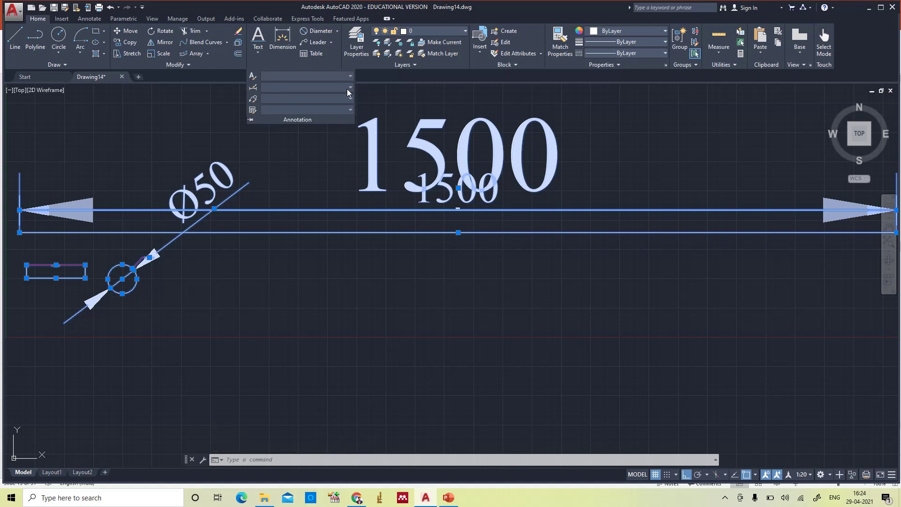
{"action": "key", "text": "Escape"}
{"action": "key", "text": "Escape"}
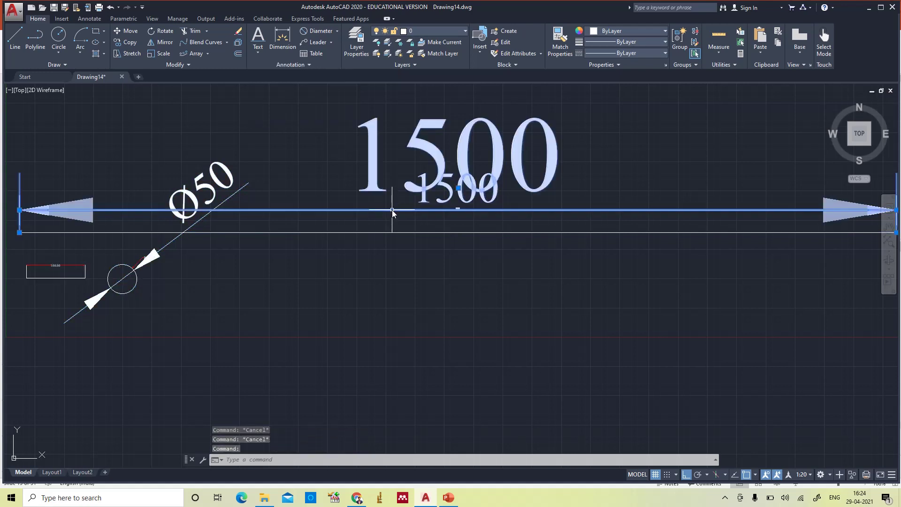
- Erase the long horizontal line together with its dimension
{"action": "key", "text": "Delete"}
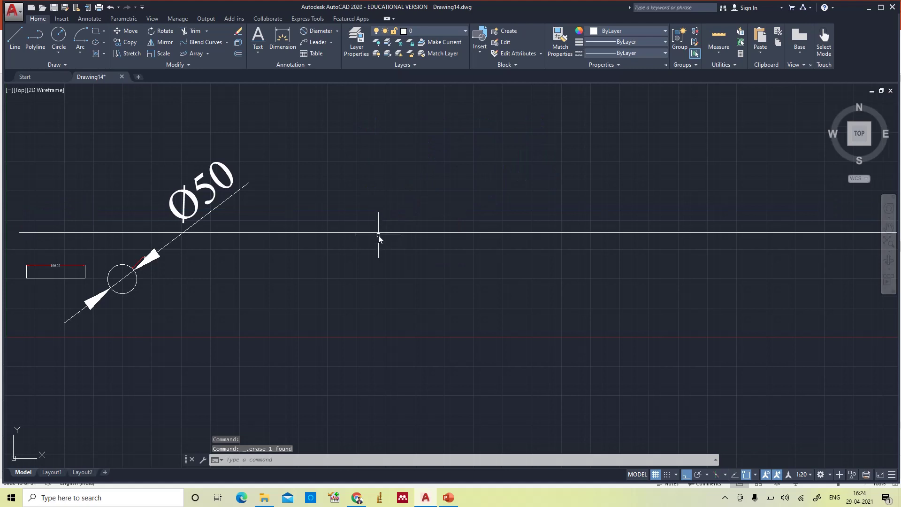
{"action": "left_click", "coordinate": [377, 234]}
{"action": "key", "text": "Delete"}
- Apply the Standard dimension style to the circle's diameter dimension again and clear the selection
{"action": "type", "text": "z"}
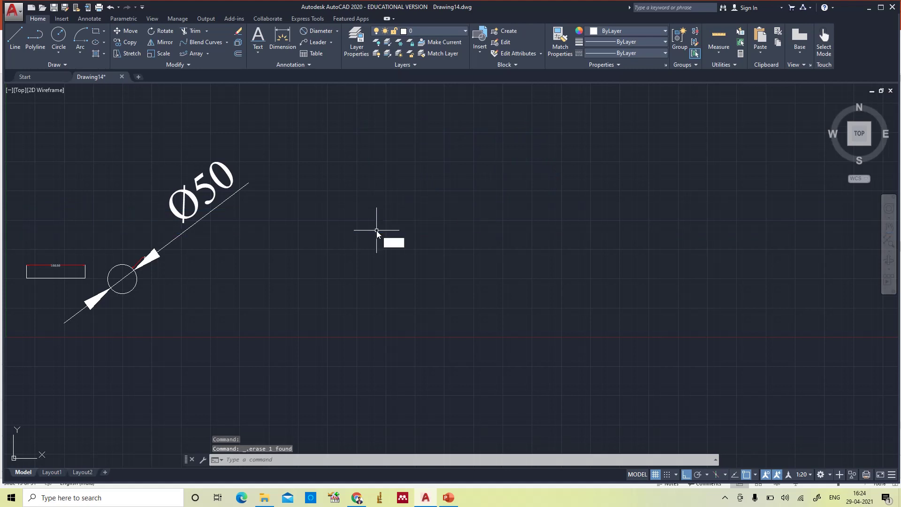
{"action": "key", "text": "Return"}
{"action": "scroll", "coordinate": [376, 230], "scroll_direction": "up", "scroll_amount": 2}
{"action": "type", "text": "a"}
{"action": "key", "text": "Return"}
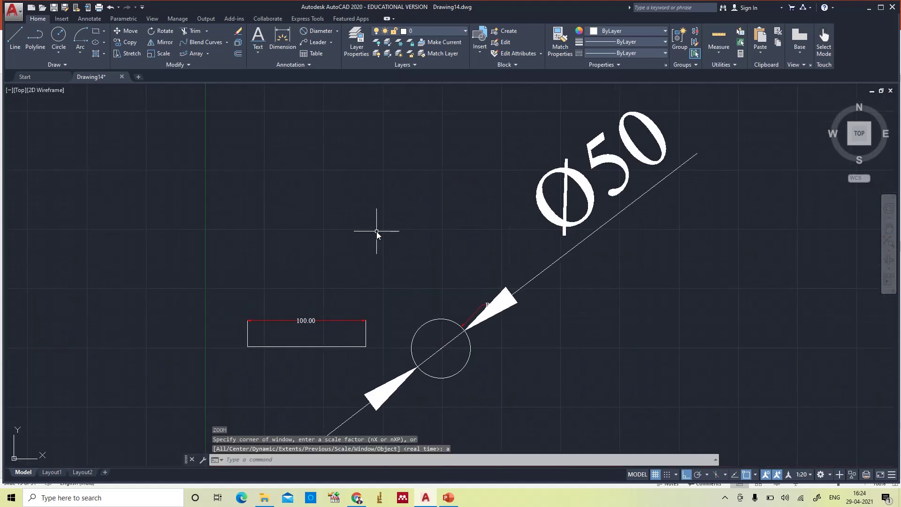
{"action": "left_click", "coordinate": [627, 207]}
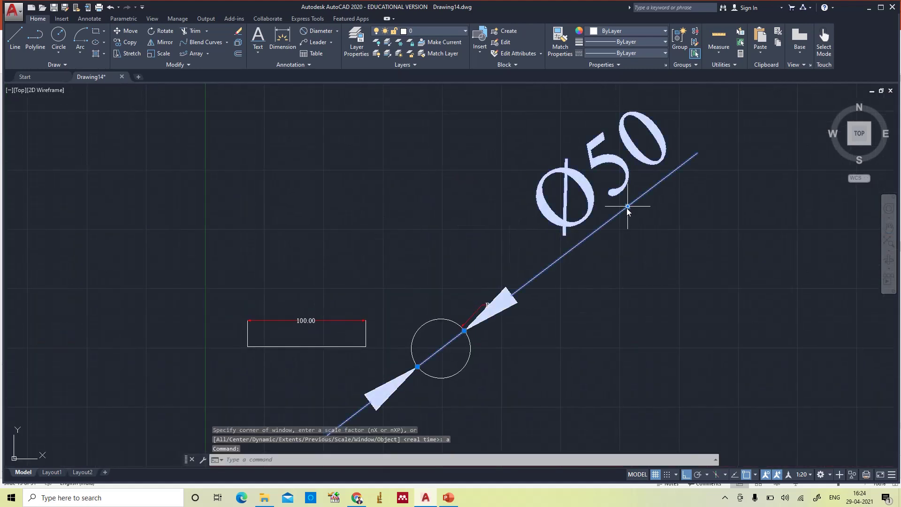
{"action": "left_click", "coordinate": [277, 63]}
{"action": "left_click", "coordinate": [284, 89]}
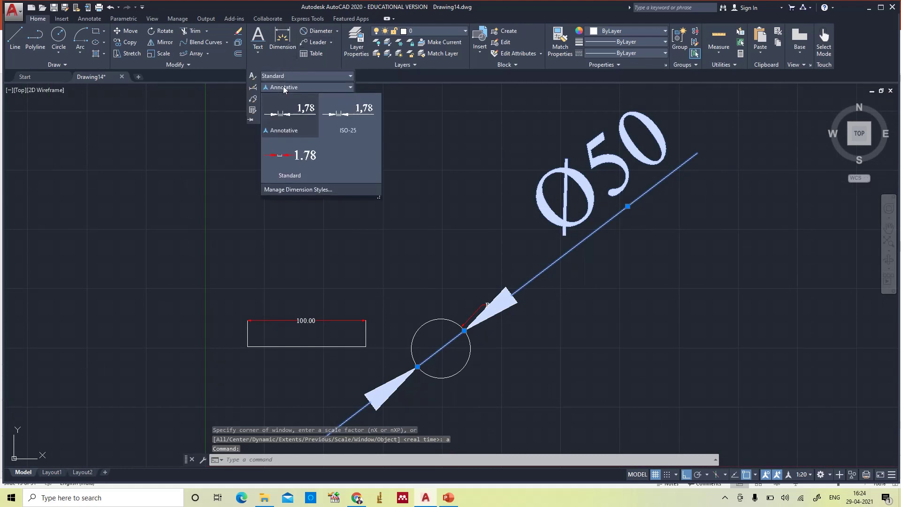
{"action": "left_click", "coordinate": [296, 158]}
{"action": "key", "text": "Escape"}
{"action": "type", "text": "z"}
{"action": "key", "text": "Return"}
{"action": "scroll", "coordinate": [528, 184], "scroll_direction": "up", "scroll_amount": 2}
{"action": "type", "text": "a"}
{"action": "key", "text": "Return"}
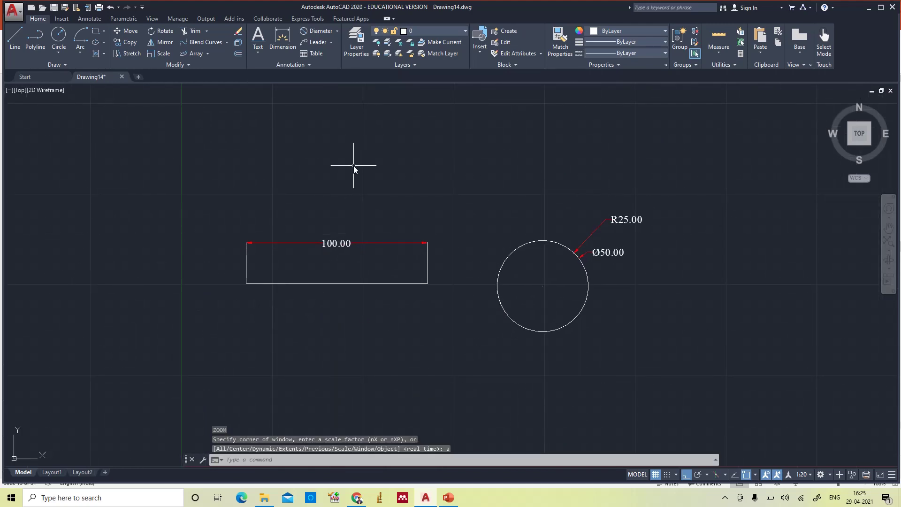
{"action": "left_click", "coordinate": [290, 64]}
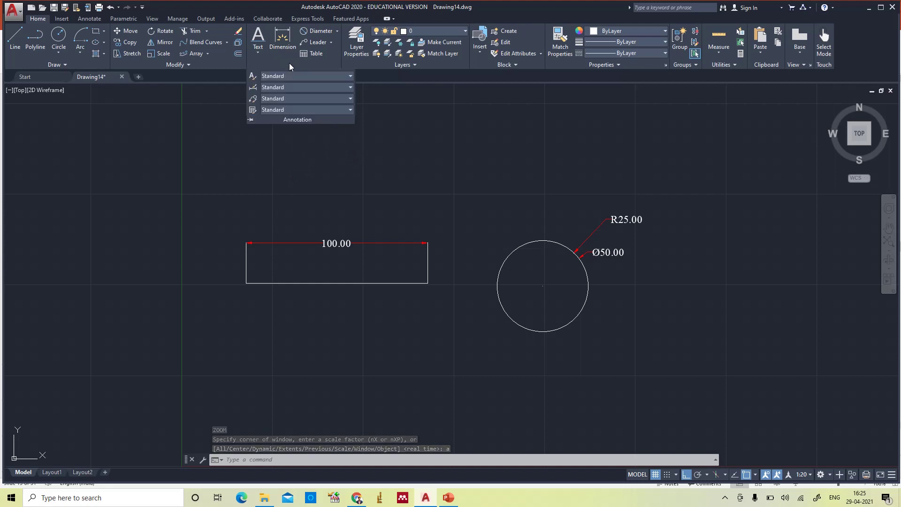
{"action": "left_click", "coordinate": [297, 88]}
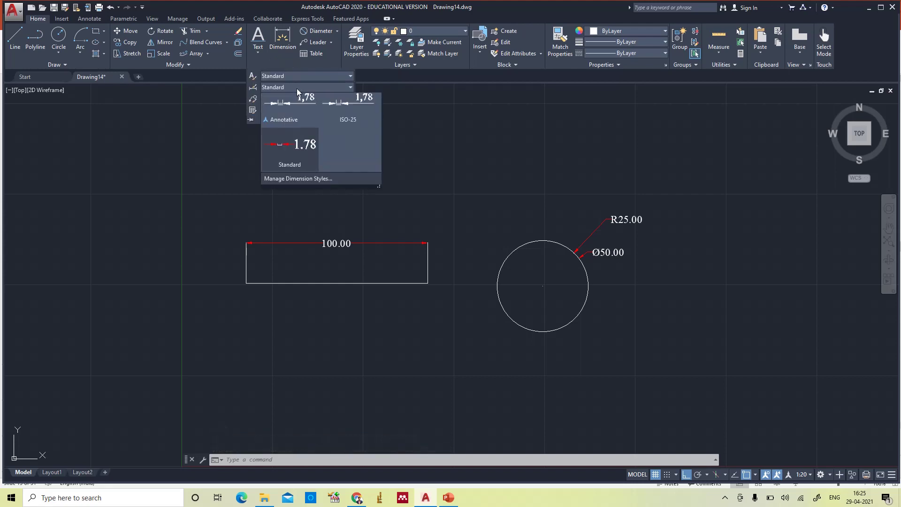
{"action": "left_click", "coordinate": [407, 162]}
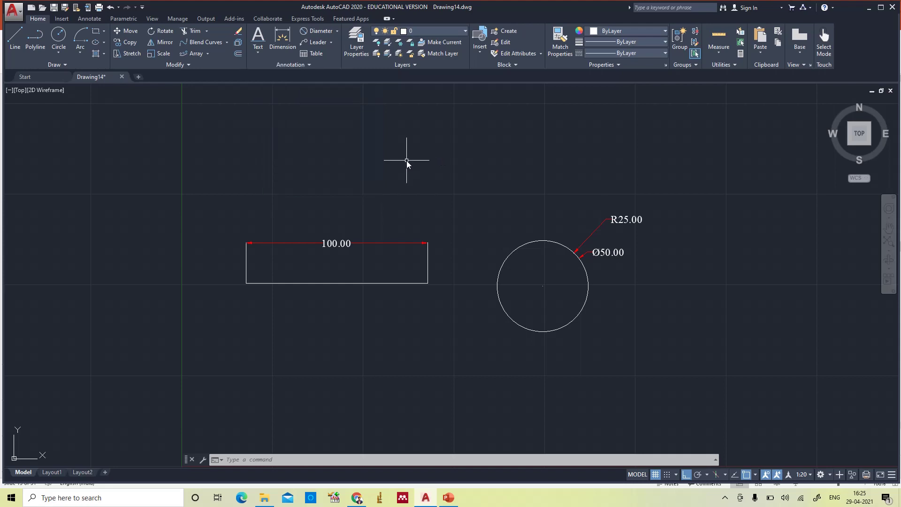